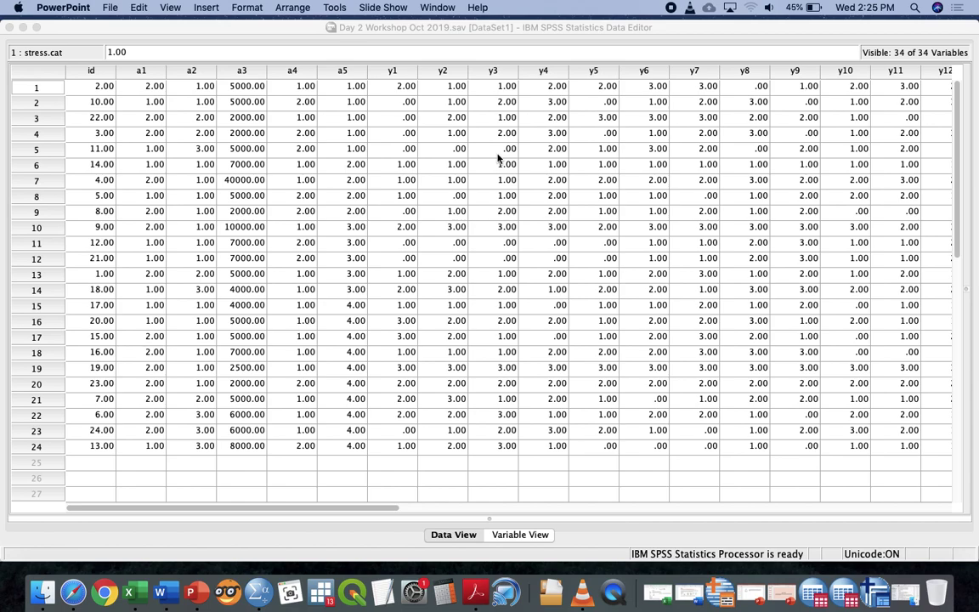
Switch to Safari and search Google for "environmetric" together with the article author's name.
left_click(73, 593)
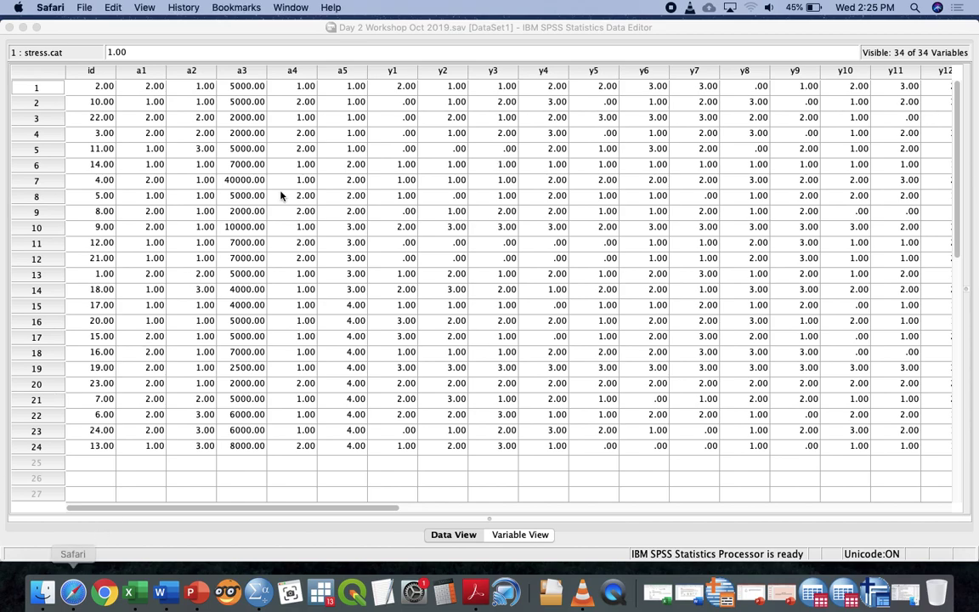
left_click(514, 149)
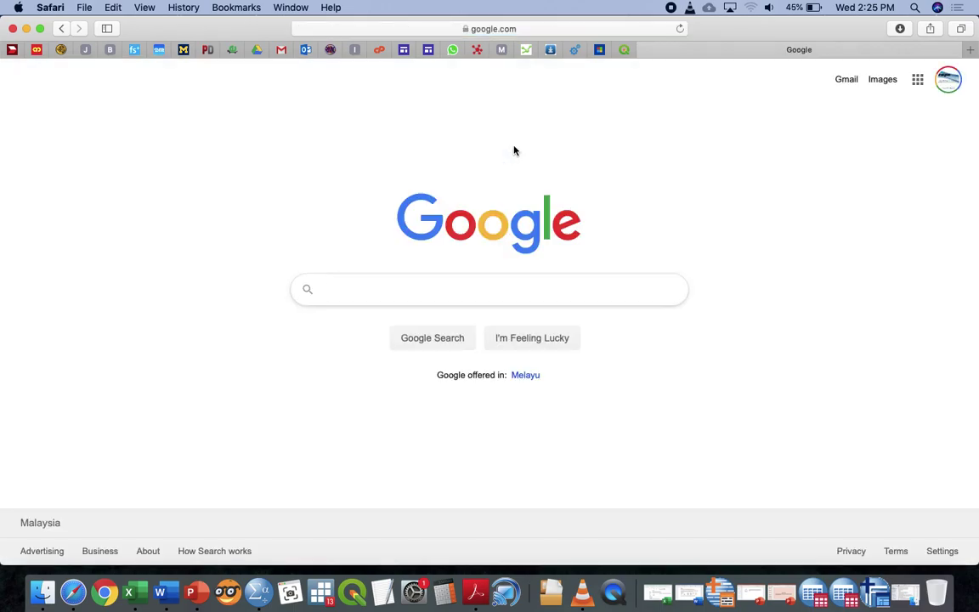
type("envir")
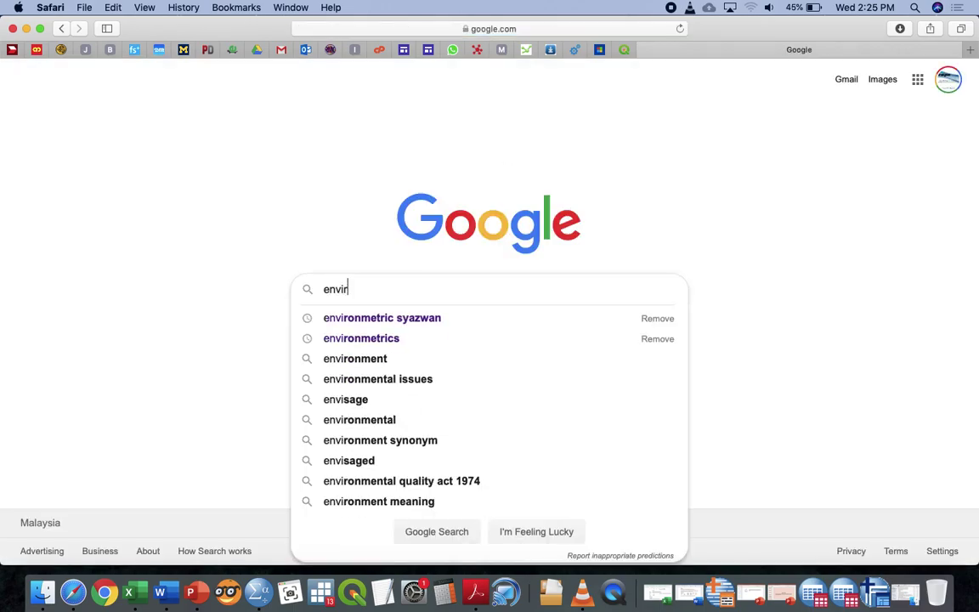
type("onmetric sya")
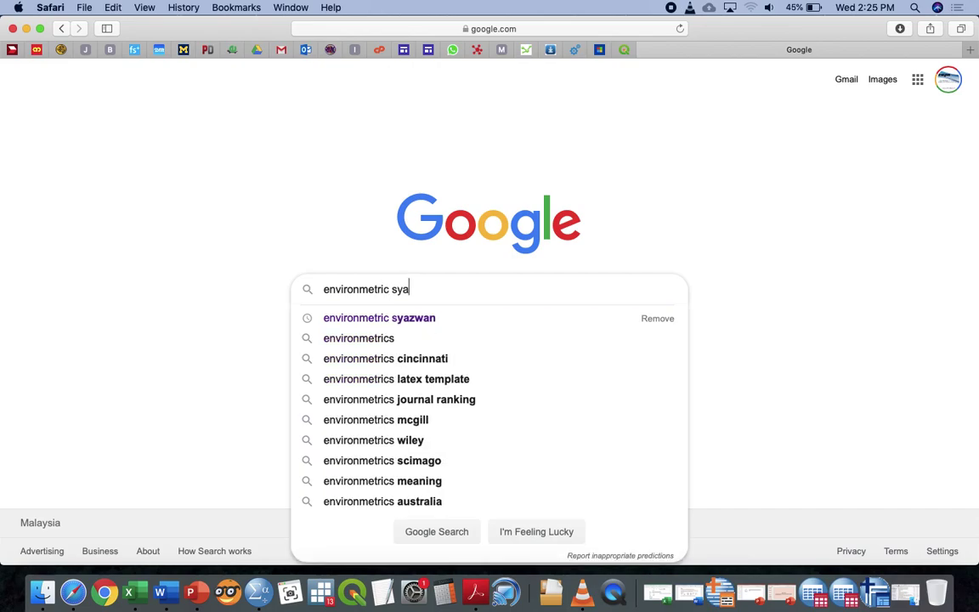
type("zwan")
key("Return")
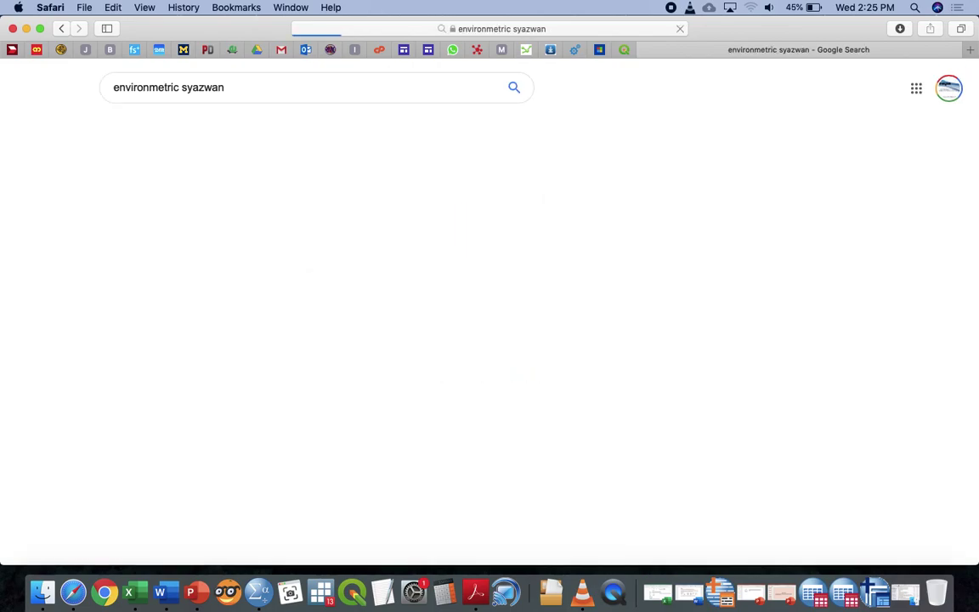
Try to open the National Institutes of Health copy of the indoor air pollutants checklist article, then return to the Google start page.
left_click(264, 206)
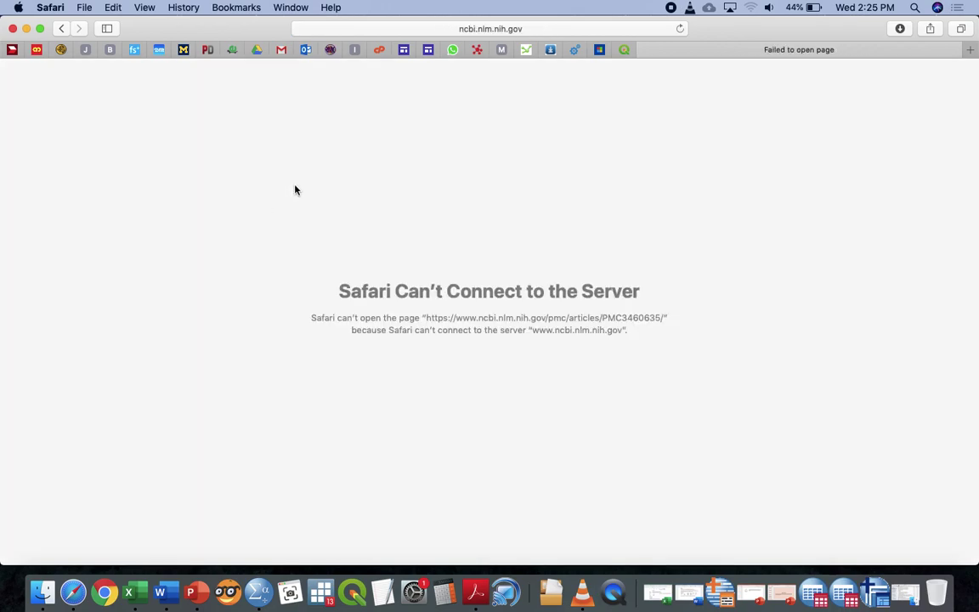
left_click(681, 29)
left_click(679, 29)
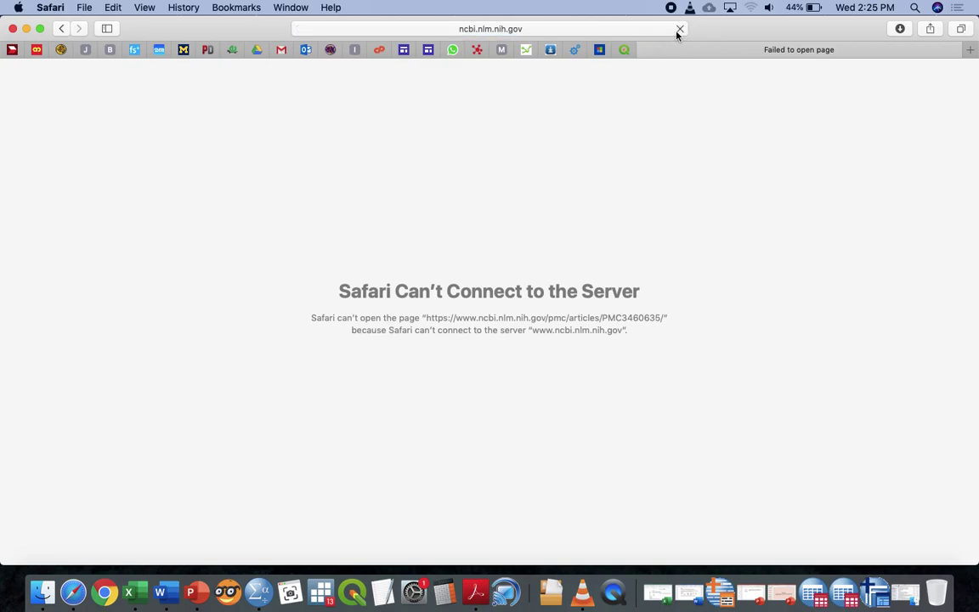
left_click(63, 29)
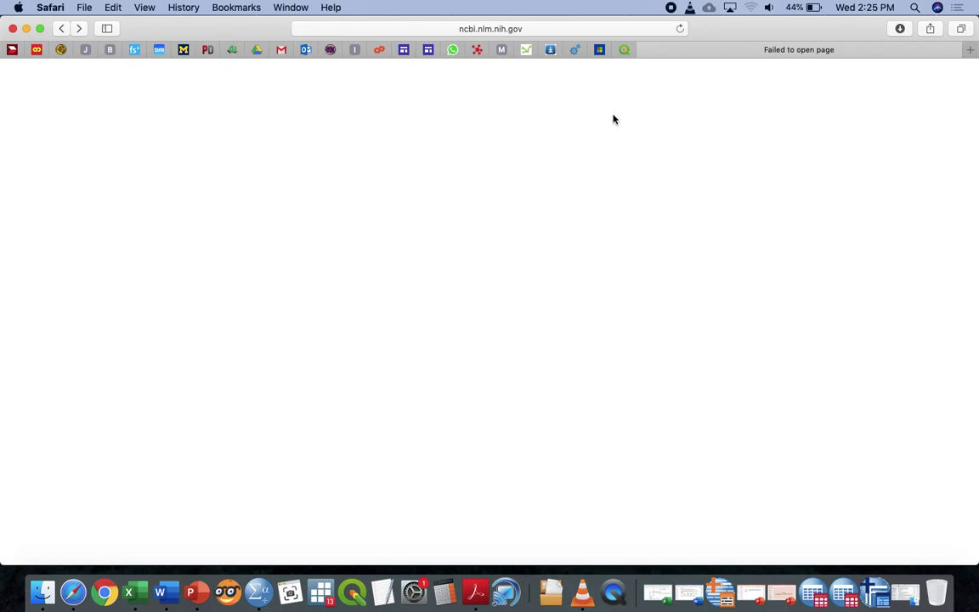
left_click(645, 49)
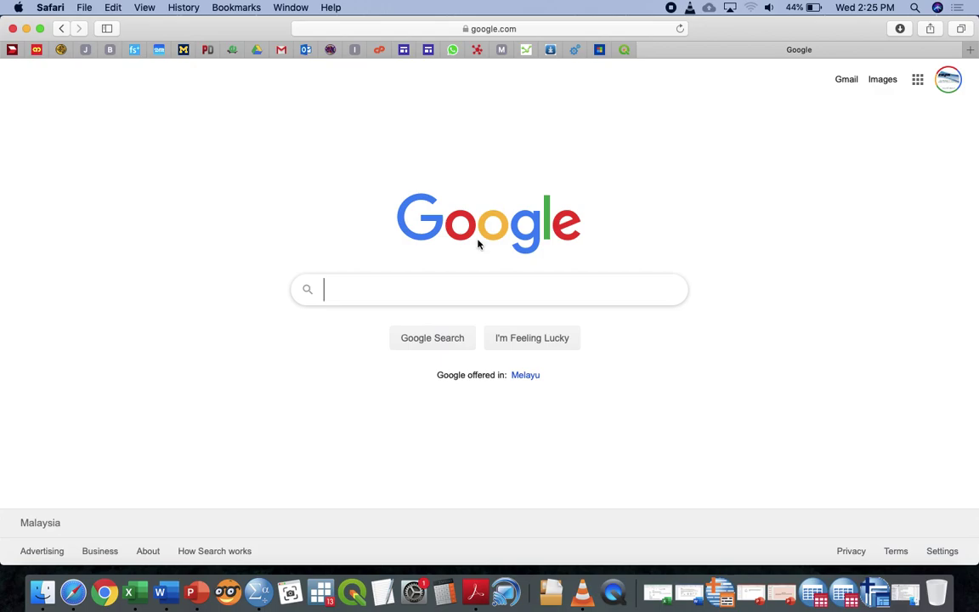
Repeat the environmetric author search and open the ResearchGate result for the indoor air pollutants checklist article.
type("en")
key("Down")
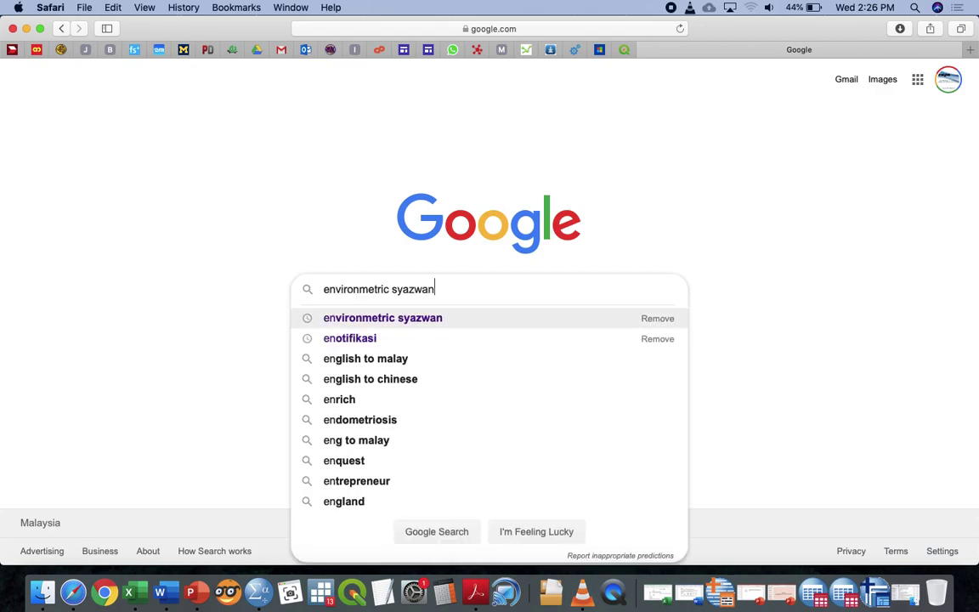
key("Return")
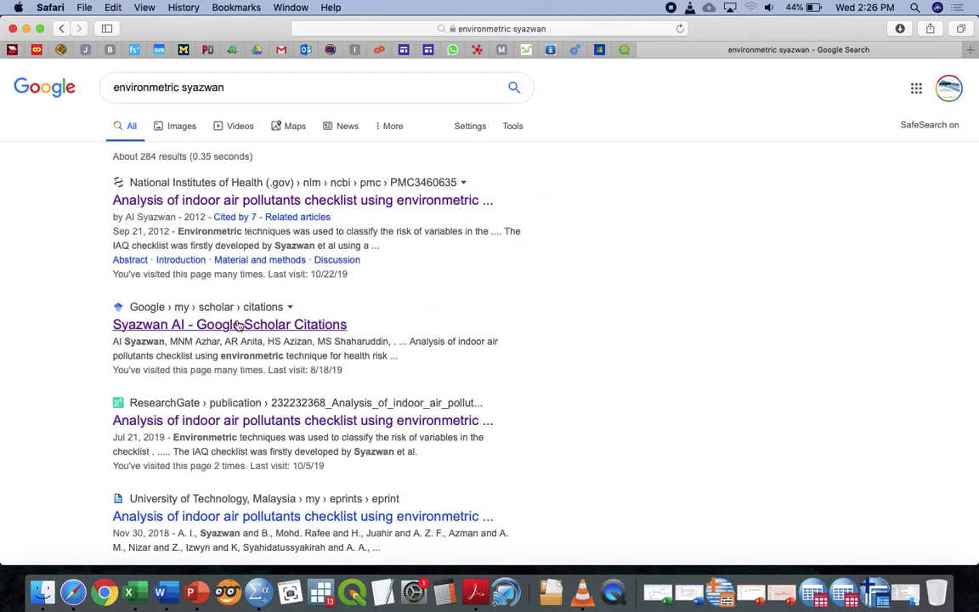
left_click(289, 421)
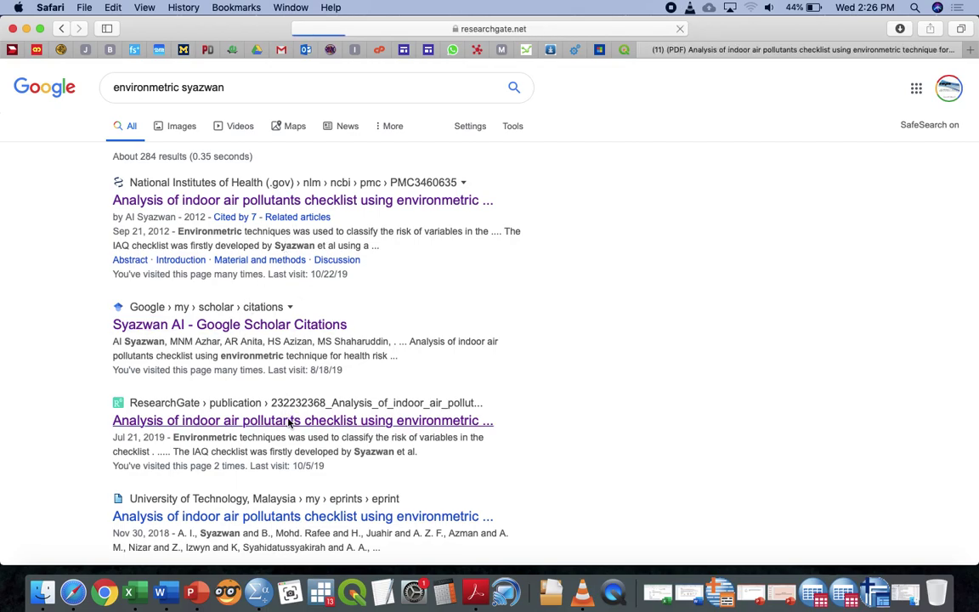
Download the article's full text as DHPS-2012-1.pdf, open it in Acrobat Reader and enlarge the reader window.
left_click(714, 364)
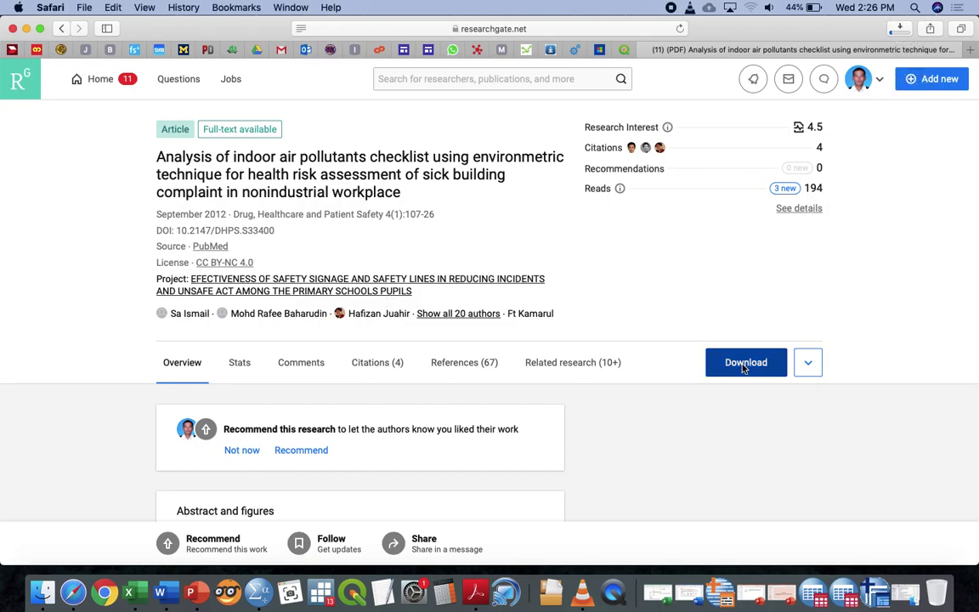
left_click(896, 32)
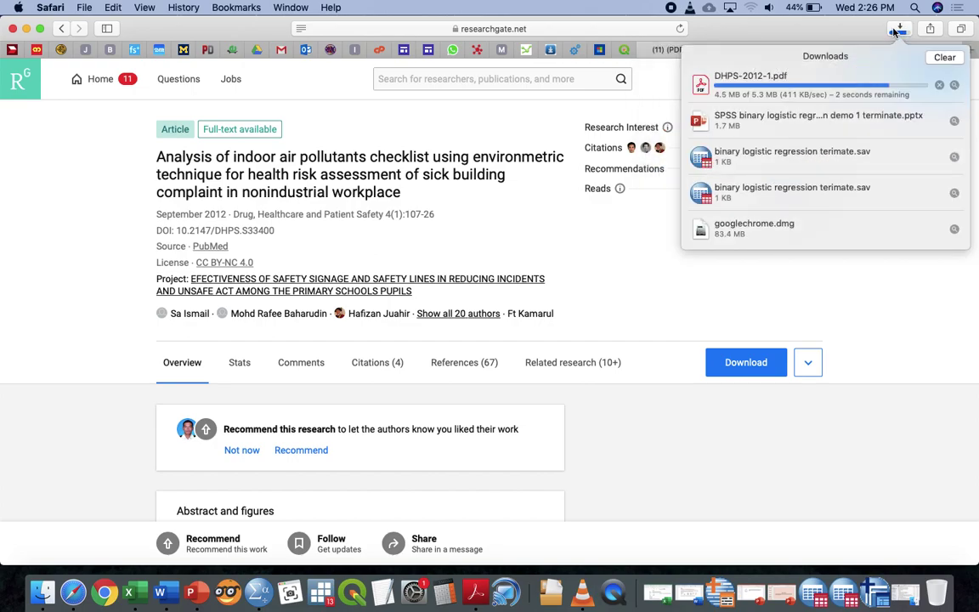
double_click(817, 83)
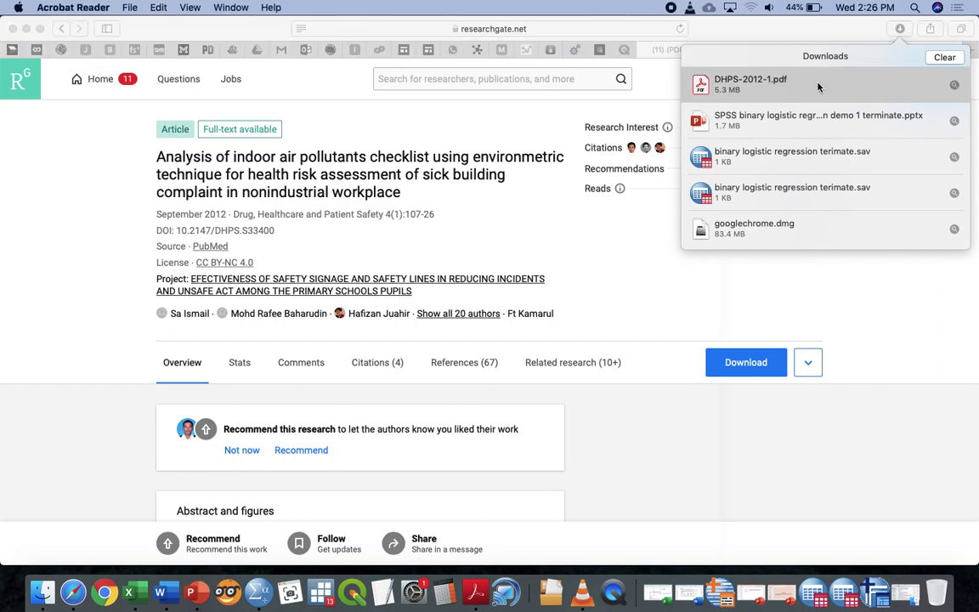
key("Return")
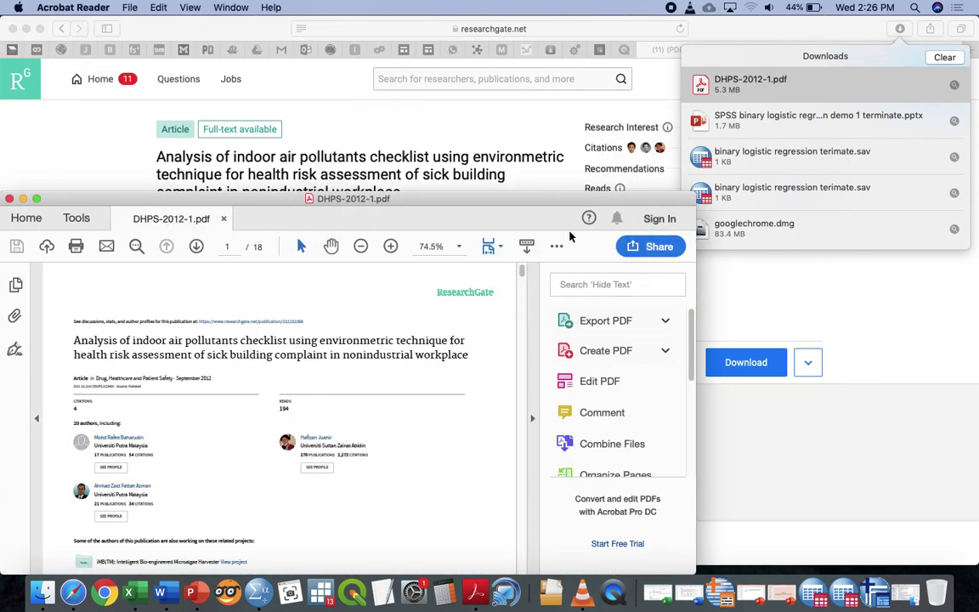
double_click(469, 198)
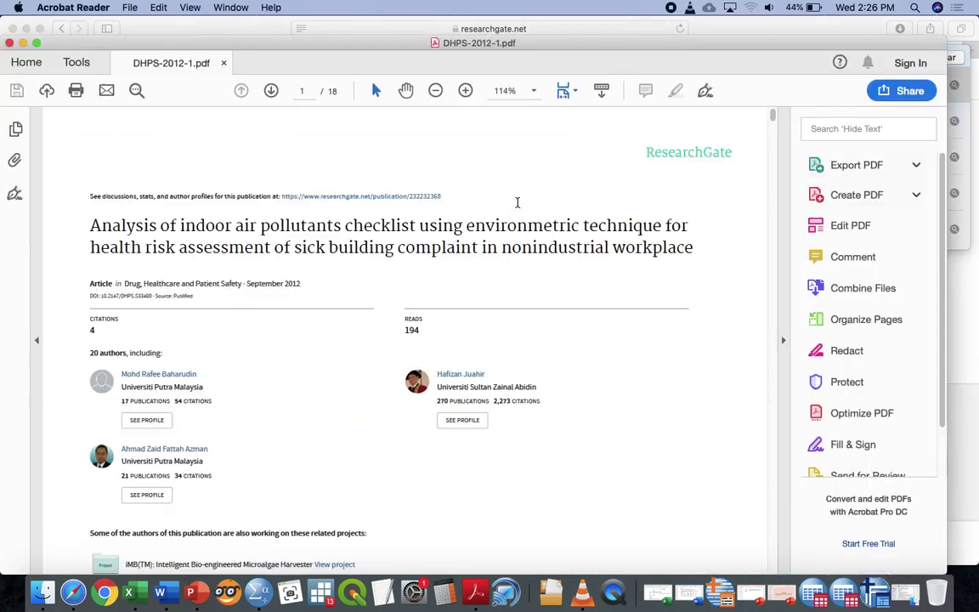
Skim the article from its abstract through the cluster dendrogram, classification matrix and box plots to the factor loadings table on page 11.
scroll(640, 270, "down", 5)
scroll(641, 277, "down", 10)
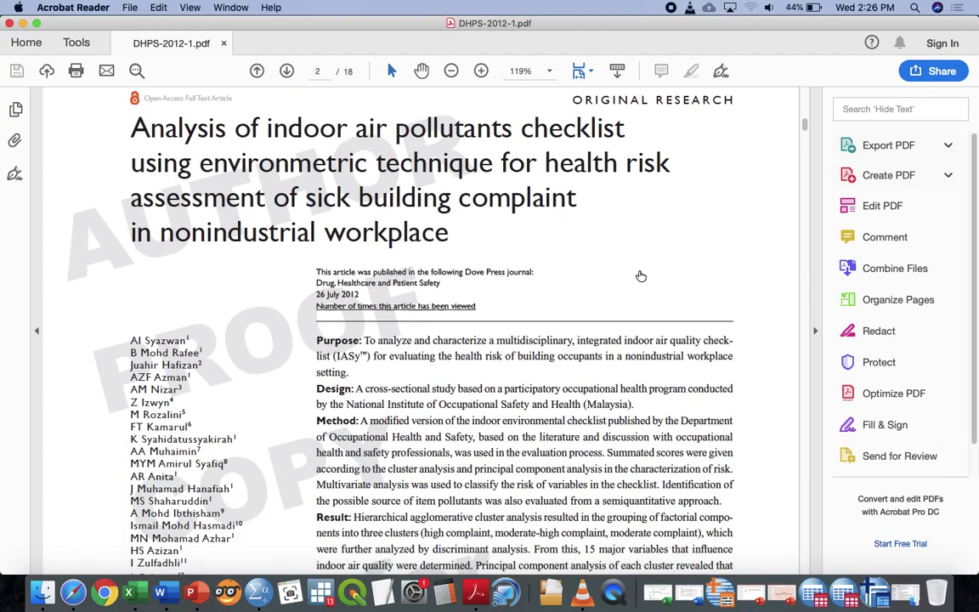
scroll(641, 276, "down", 3)
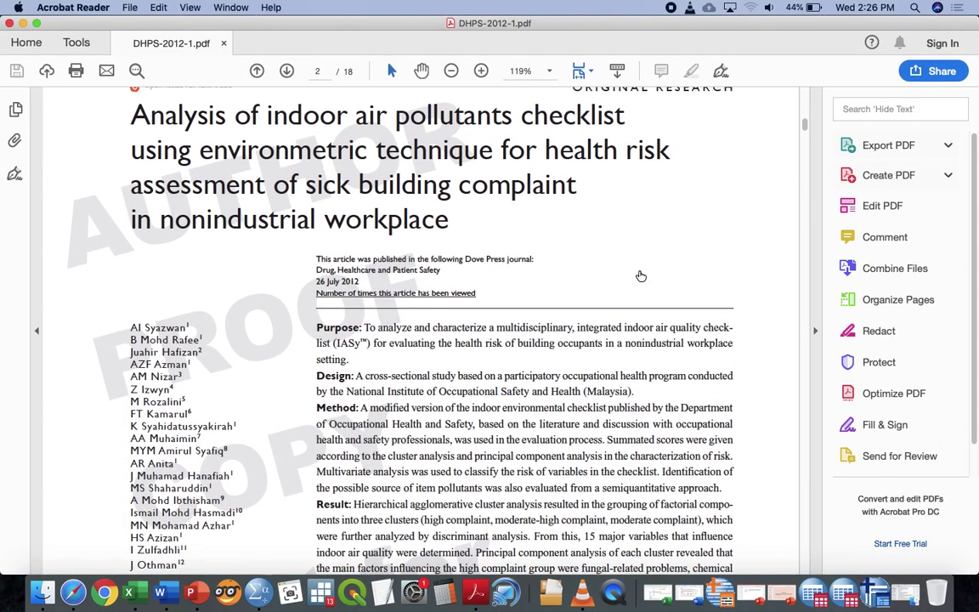
scroll(639, 271, "down", 15)
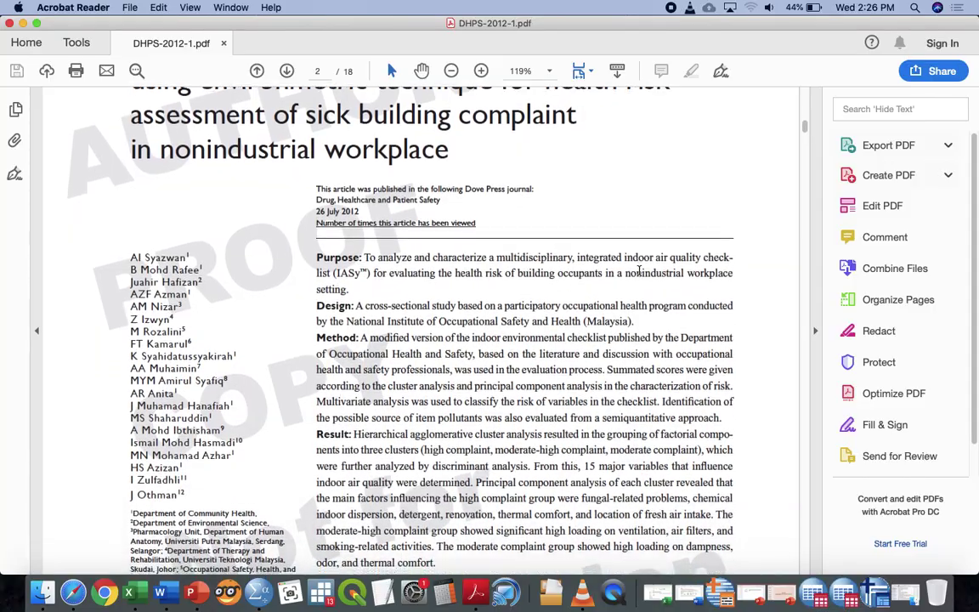
scroll(639, 270, "down", 20)
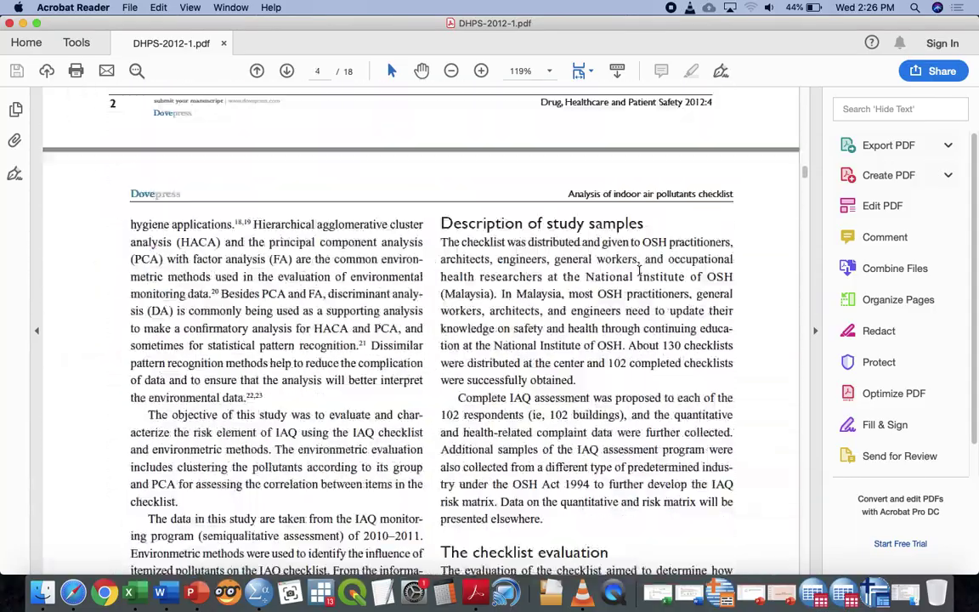
scroll(639, 270, "down", 20)
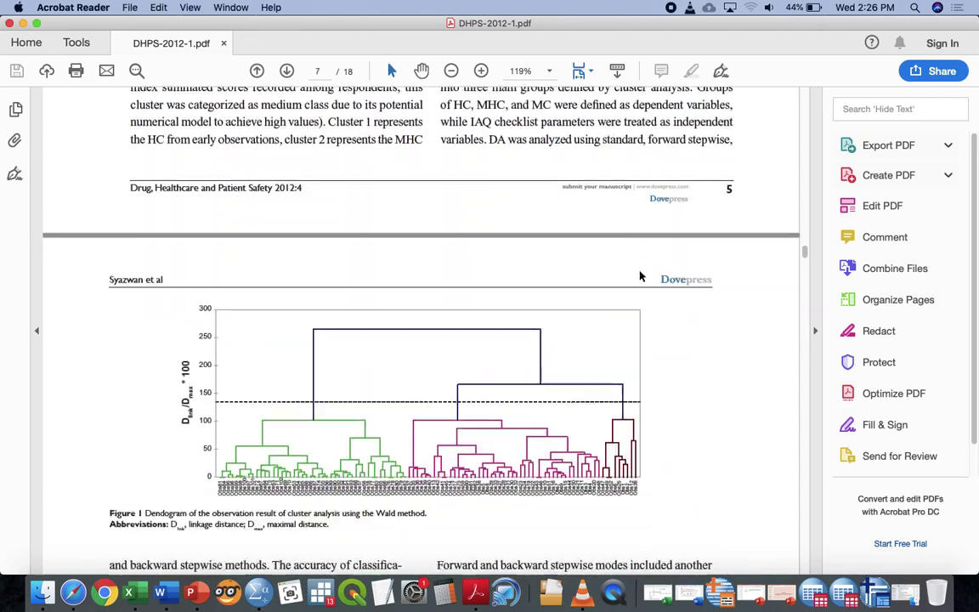
scroll(641, 276, "down", 20)
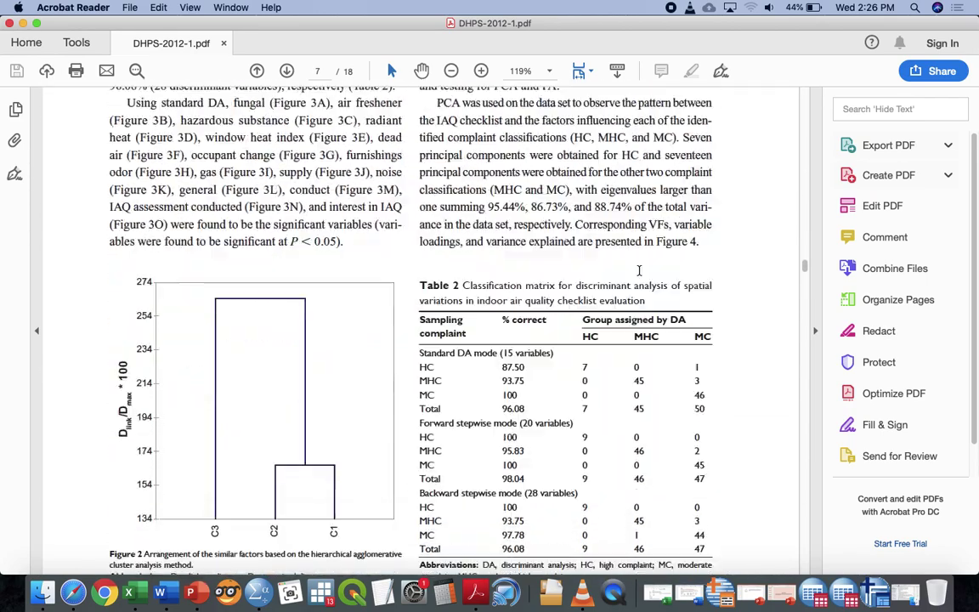
scroll(641, 276, "down", 20)
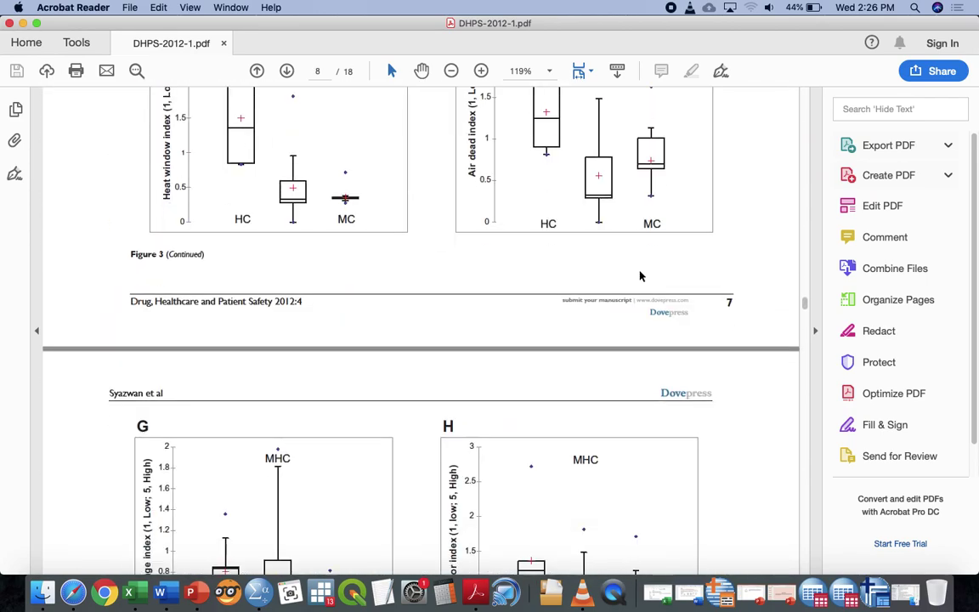
scroll(641, 276, "down", 20)
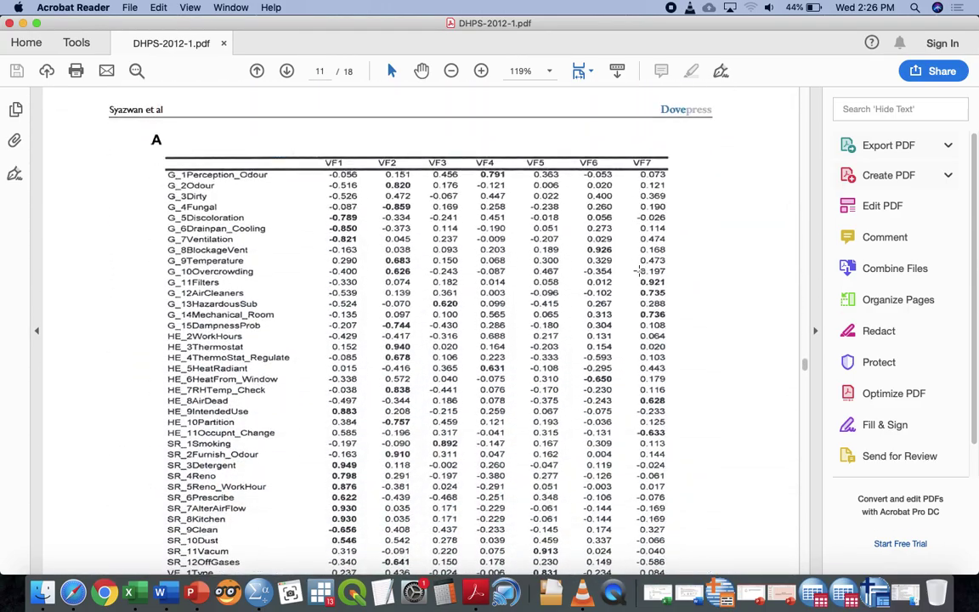
Examine the enlarged Figure 4A table on page 11, covering the VF1 to VF7 loadings and the eigenvalue, variability and cumulative rows.
scroll(641, 271, "down", 2)
scroll(641, 270, "up", 5)
scroll(641, 270, "down", 3)
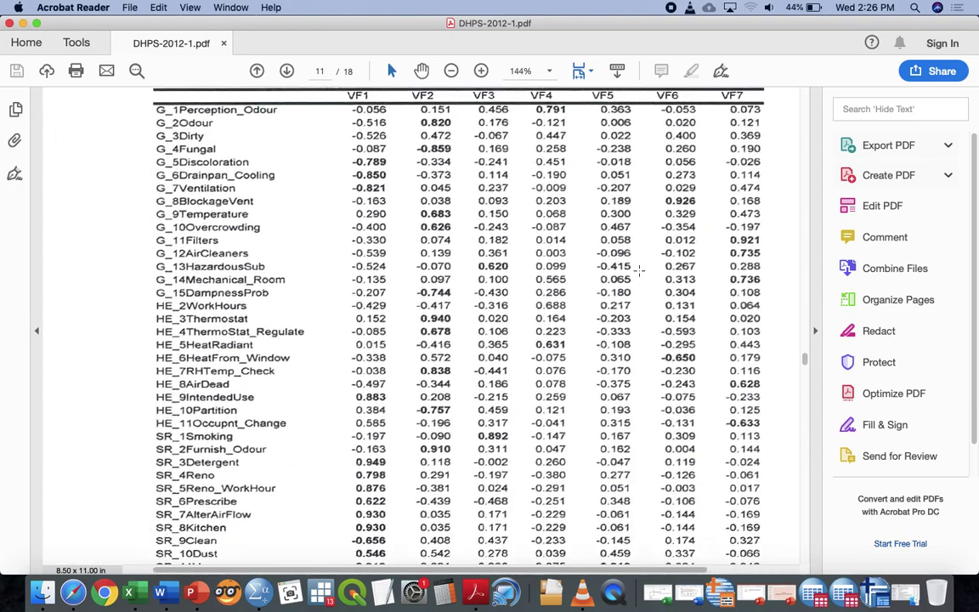
scroll(231, 117, "down", 12)
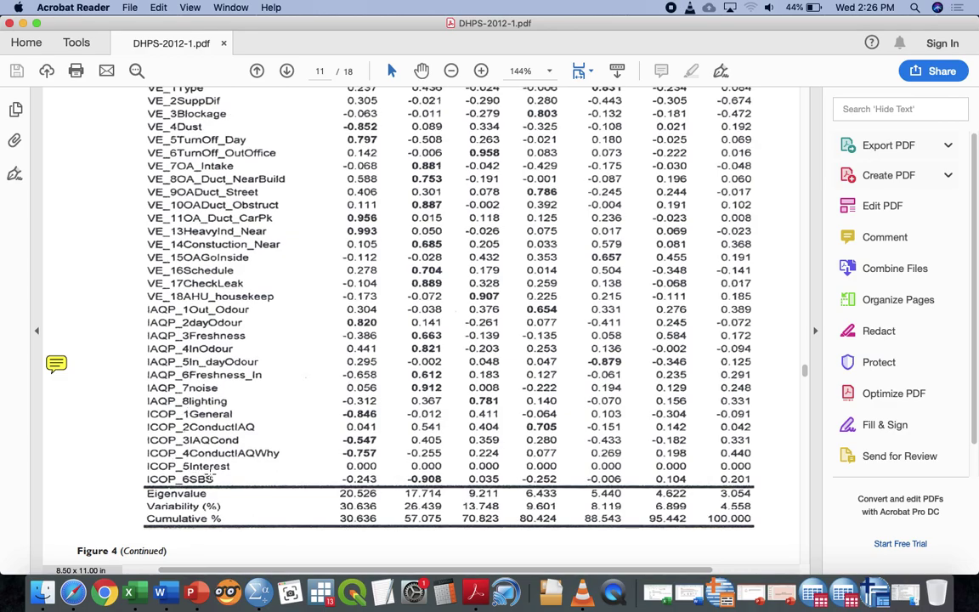
scroll(209, 478, "up", 8)
scroll(208, 478, "up", 7)
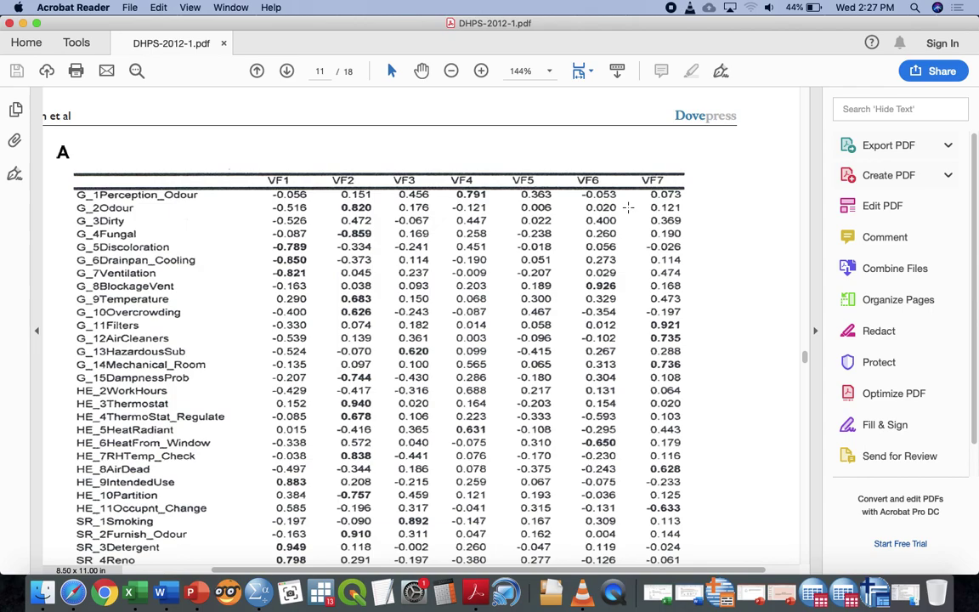
scroll(628, 208, "up", 5)
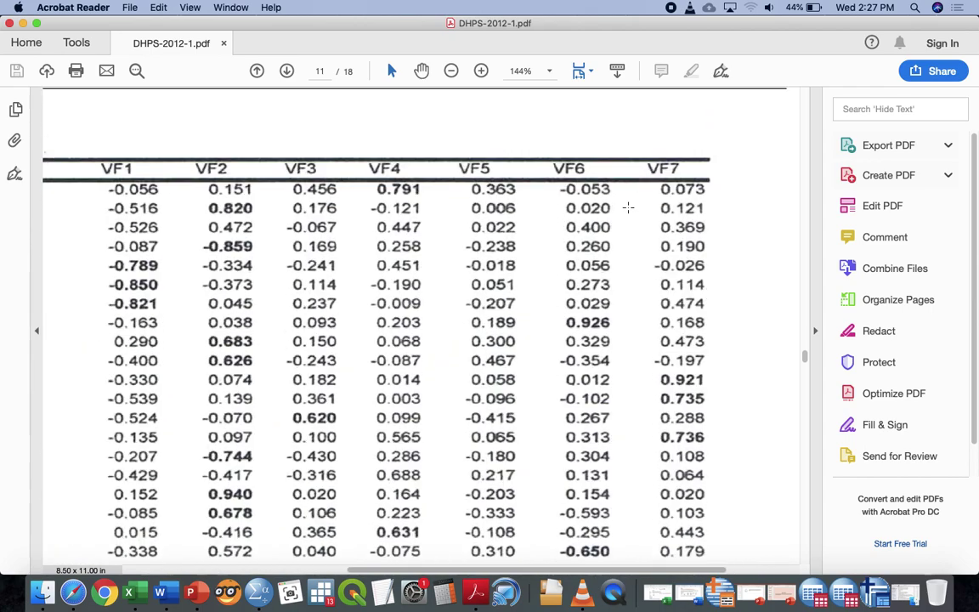
scroll(628, 208, "left", 4)
scroll(628, 207, "up", 1)
scroll(628, 208, "left", 1)
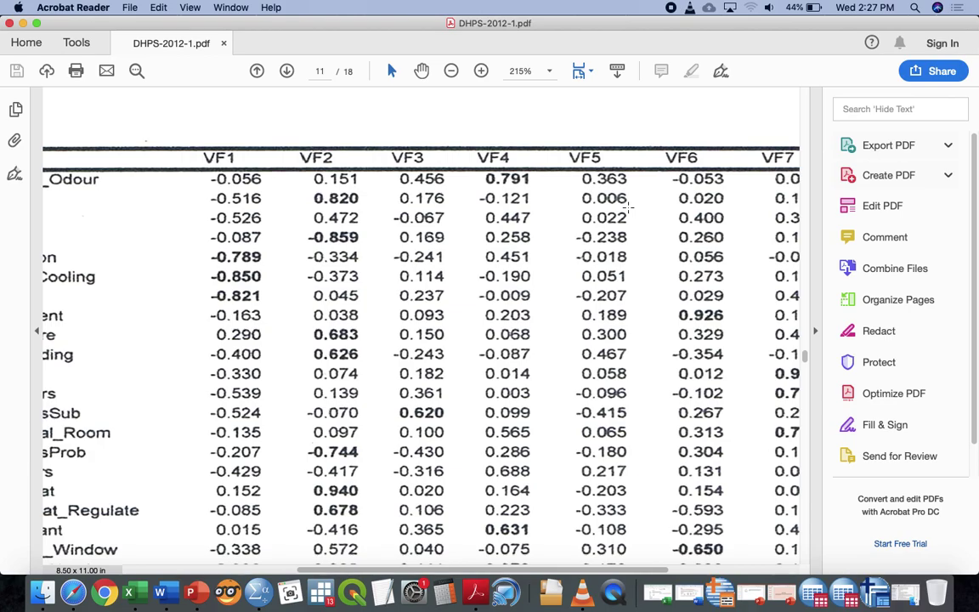
scroll(629, 205, "down", 15)
scroll(629, 206, "left", 5)
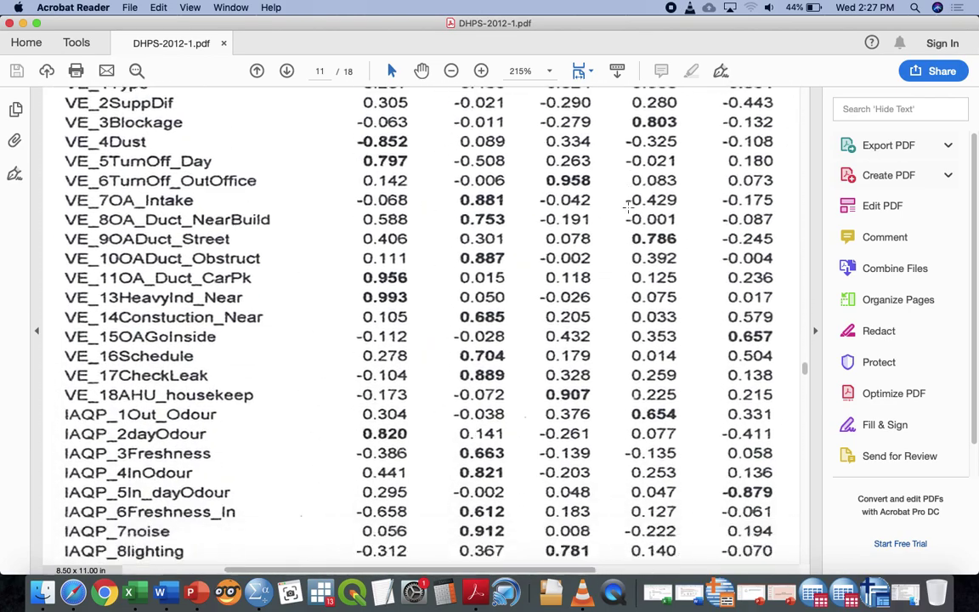
scroll(629, 208, "down", 3)
scroll(629, 209, "right", 1)
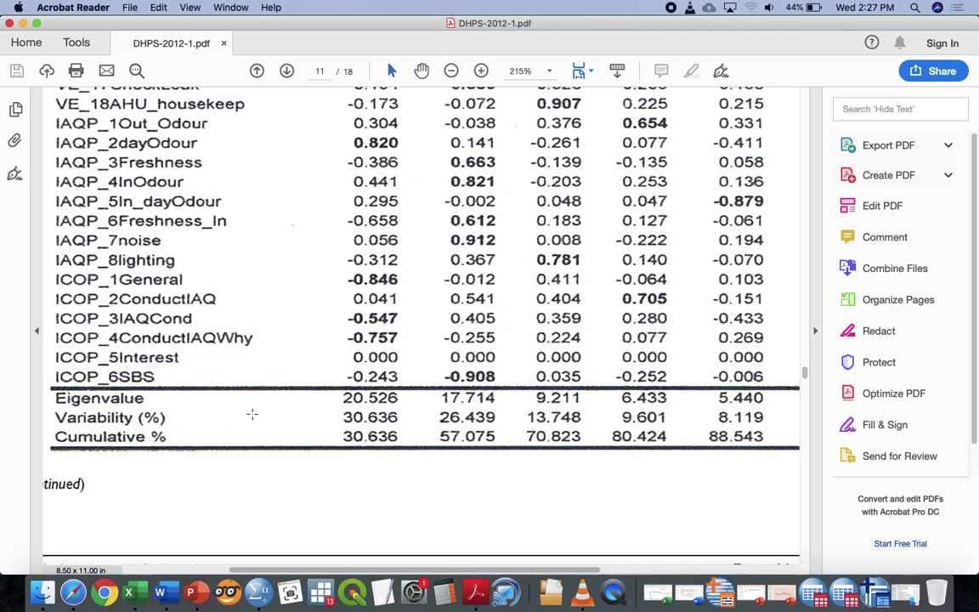
Examine the continued Figure 4 table on page 12, including its summary rows and the factor columns up to VF17.
scroll(316, 416, "down", 15)
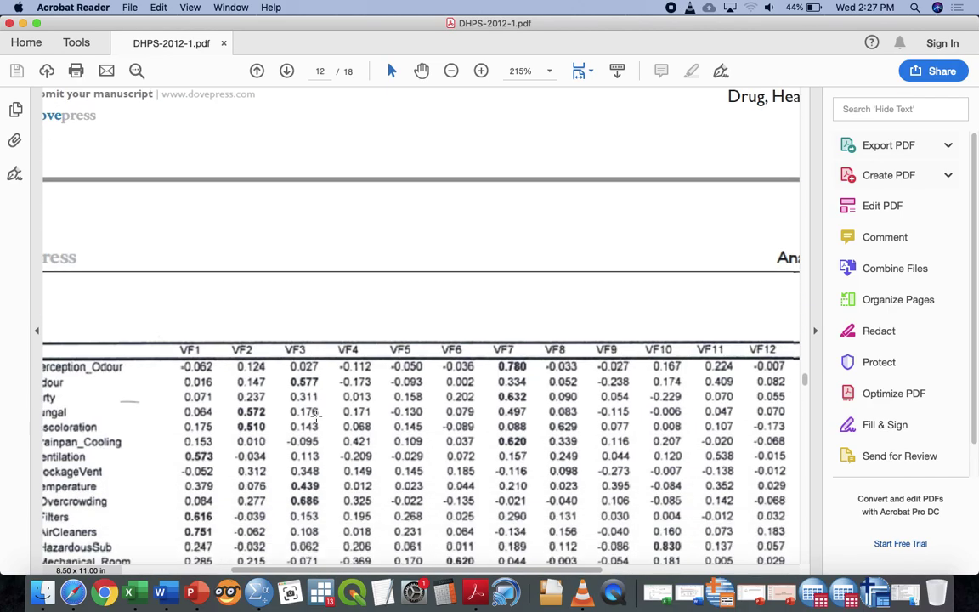
scroll(316, 416, "down", 20)
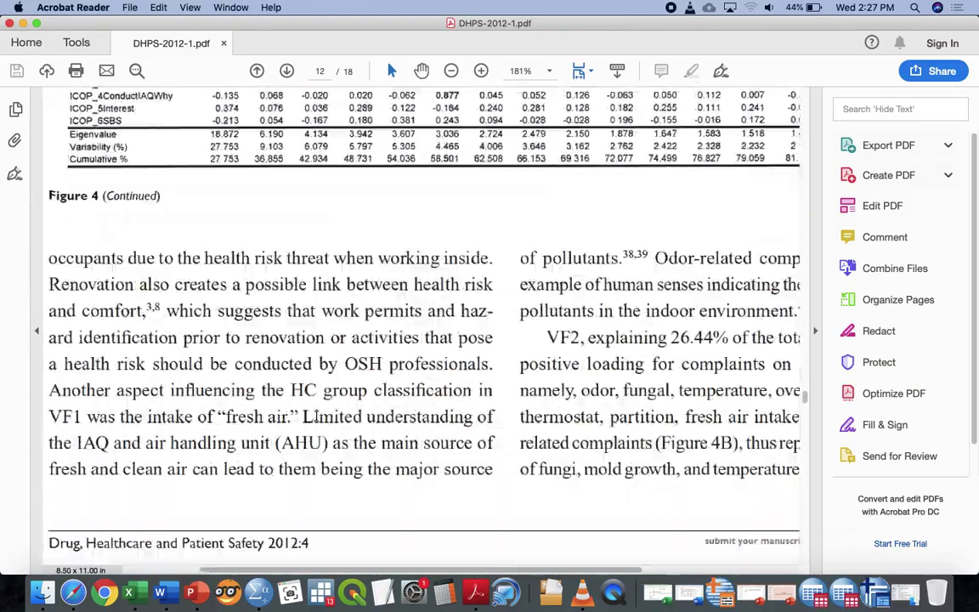
scroll(315, 416, "up", 8)
scroll(315, 416, "up", 15)
scroll(316, 416, "right", 3)
scroll(315, 415, "right", 3)
scroll(315, 415, "up", 2)
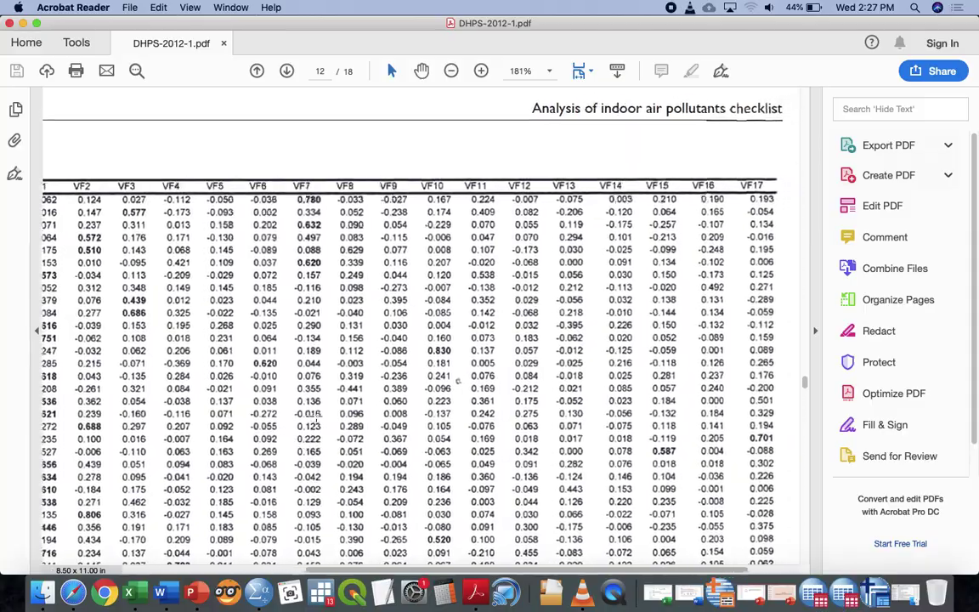
Skim the rest of the Figure 4 tables on pages 12 and 13 and the article's discussion through to the conclusion on page 17.
scroll(315, 416, "down", 2)
scroll(315, 415, "down", 15)
scroll(315, 415, "left", 3)
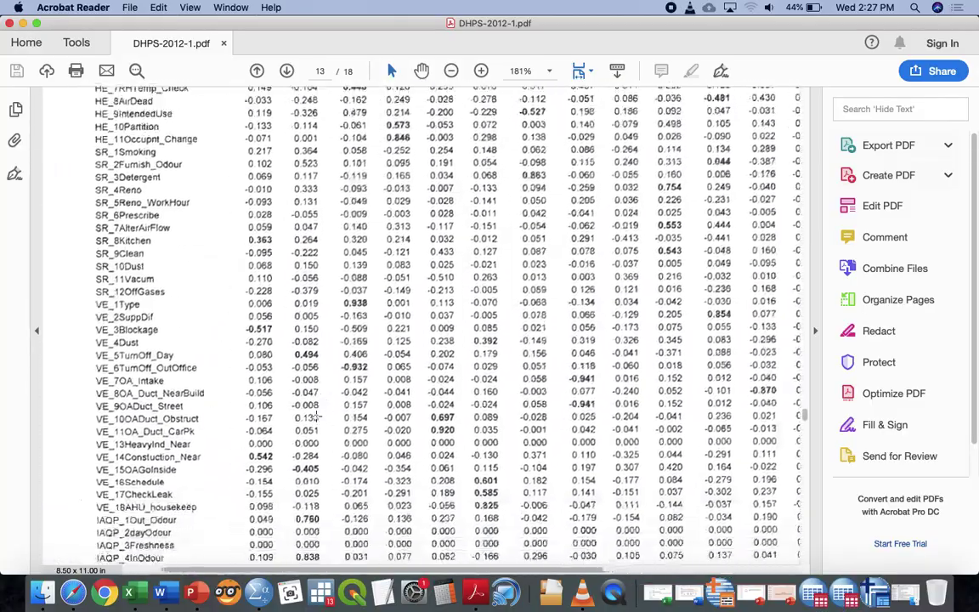
scroll(315, 415, "right", 3)
scroll(316, 415, "up", 5)
scroll(315, 415, "down", 20)
scroll(315, 416, "left", 3)
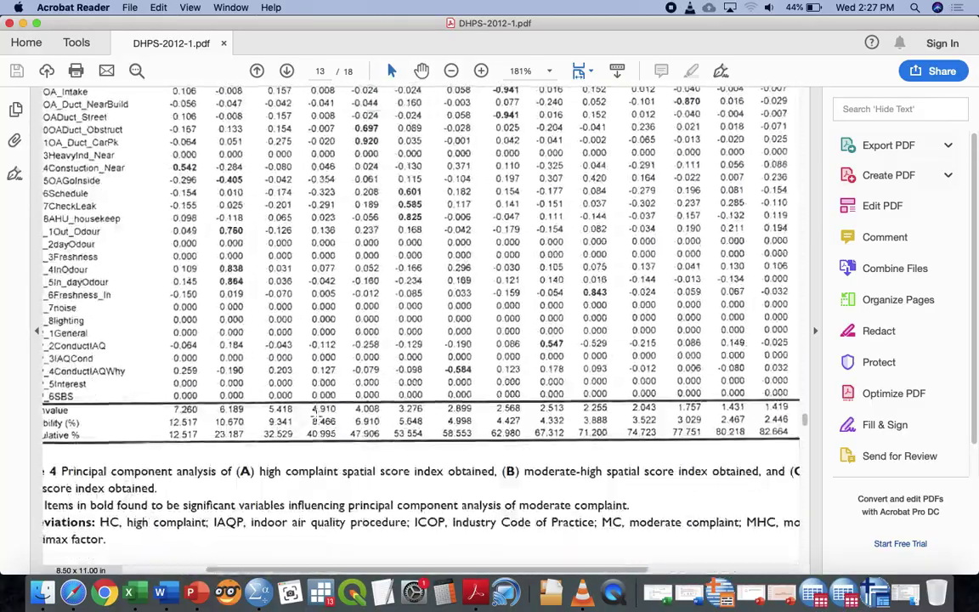
scroll(315, 416, "right", 3)
scroll(315, 416, "down", 20)
scroll(316, 415, "left", 4)
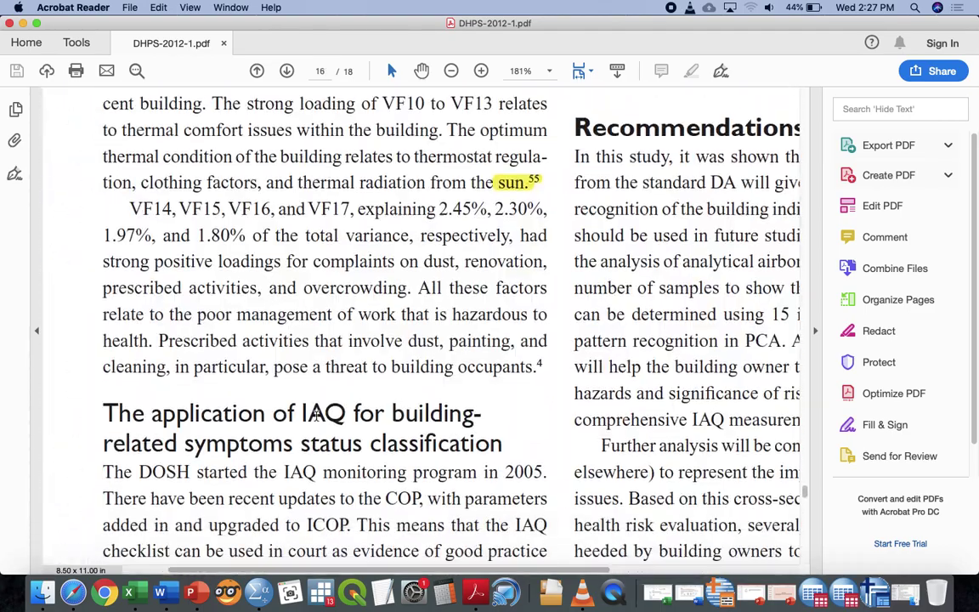
scroll(316, 416, "right", 4)
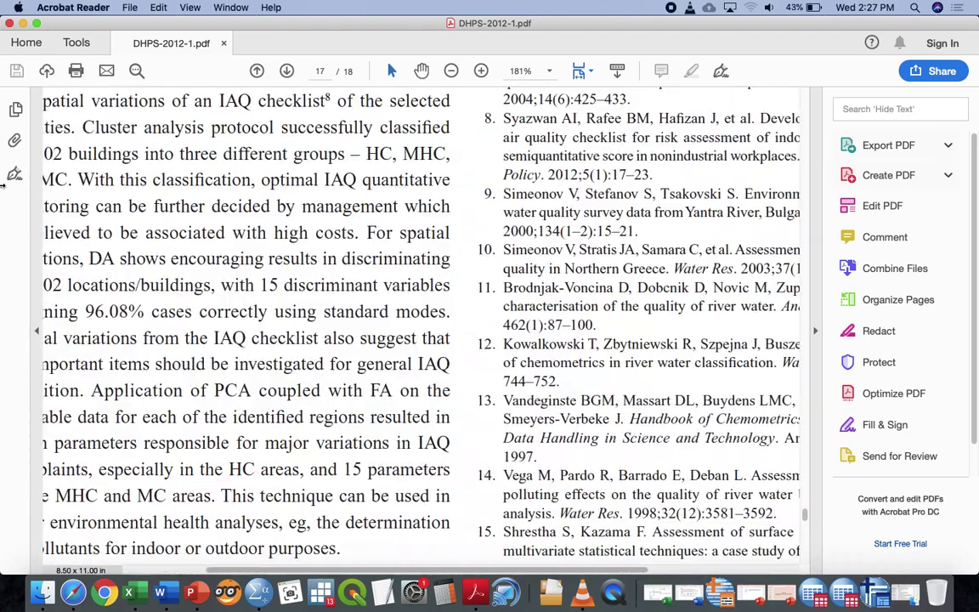
Close the PDF article and the browser windows, and switch to the Day 2 Workshop Oct 2019.sav dataset in SPSS.
left_click(11, 24)
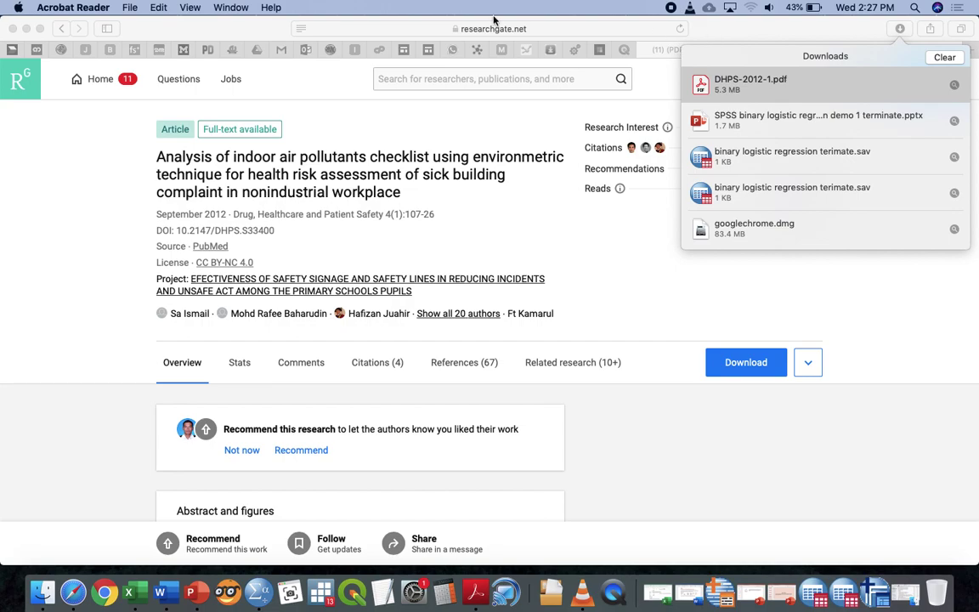
left_click(13, 28)
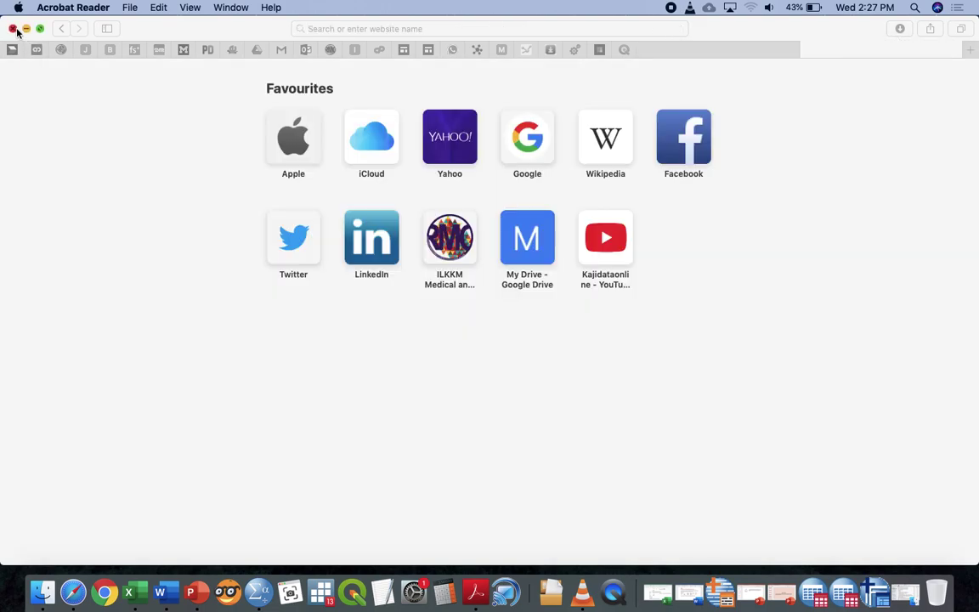
left_click(13, 28)
left_click(289, 31)
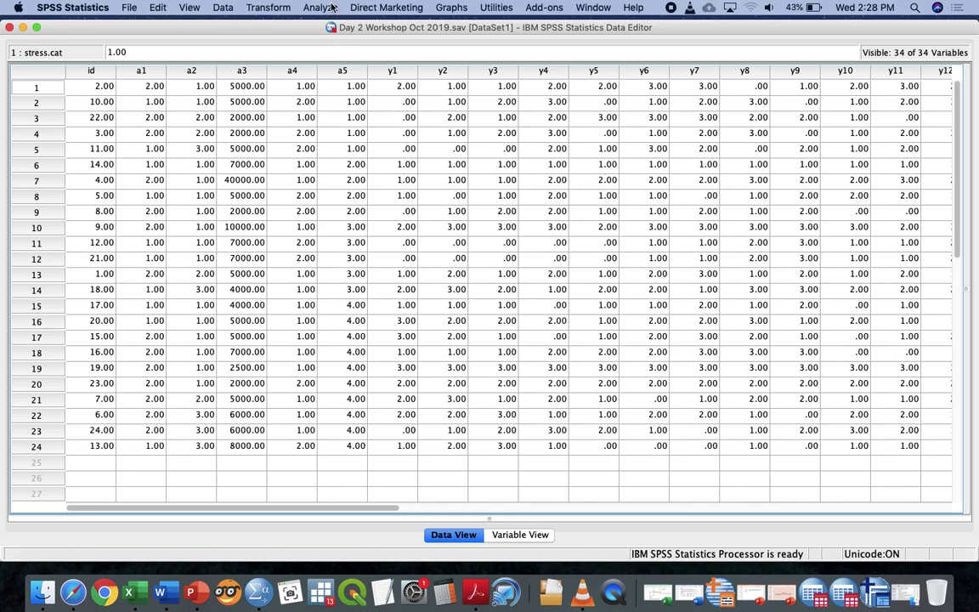
left_click(330, 8)
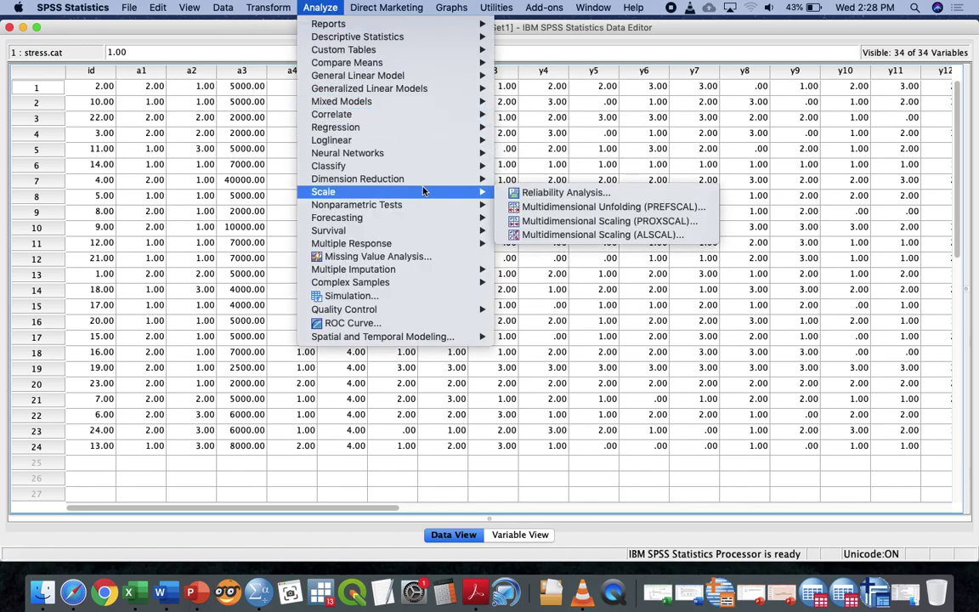
mouse_move(440, 185)
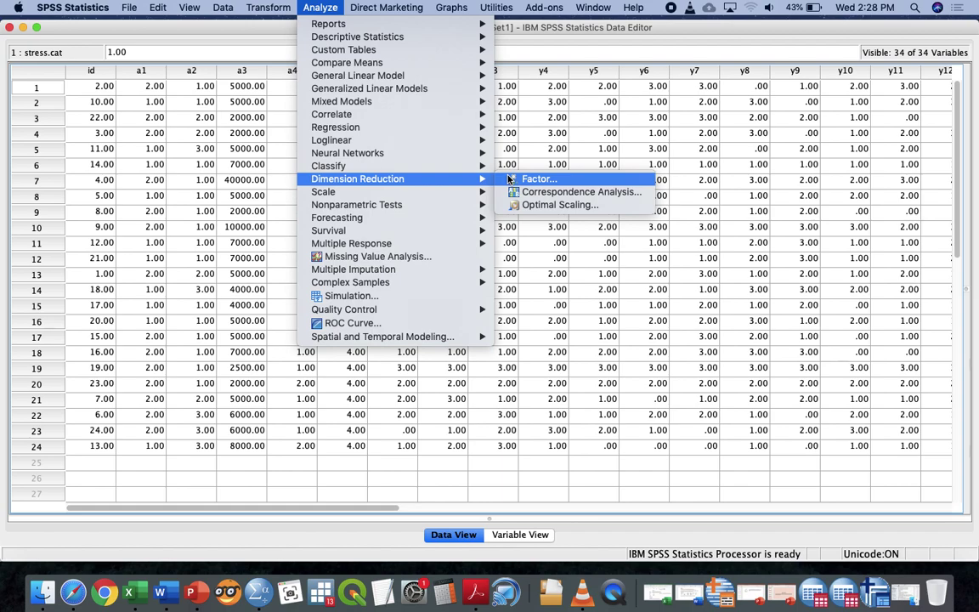
left_click(510, 179)
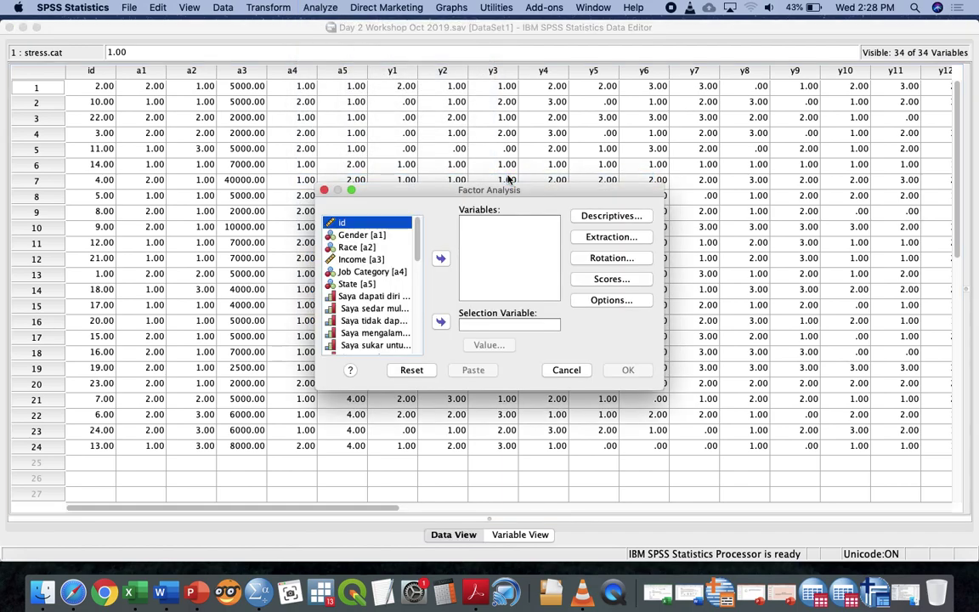
scroll(387, 291, "down", 1)
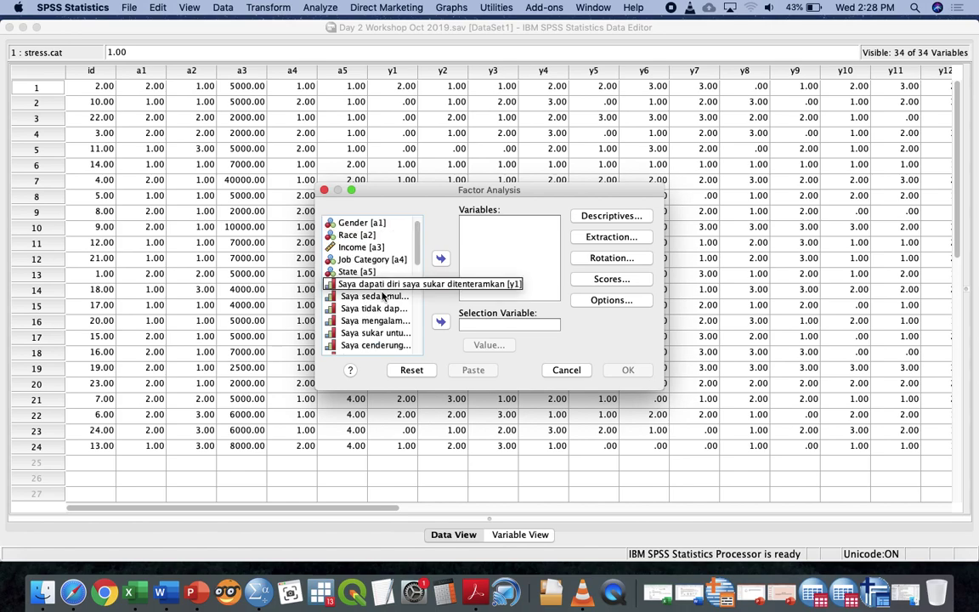
left_click_drag(320, 392, 38, 391)
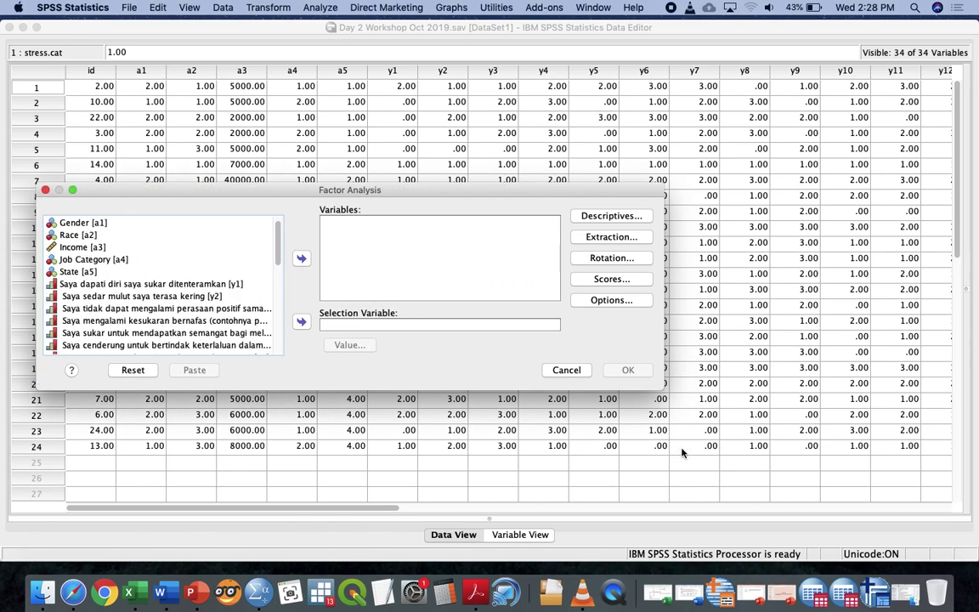
left_click(661, 398)
left_click(662, 385)
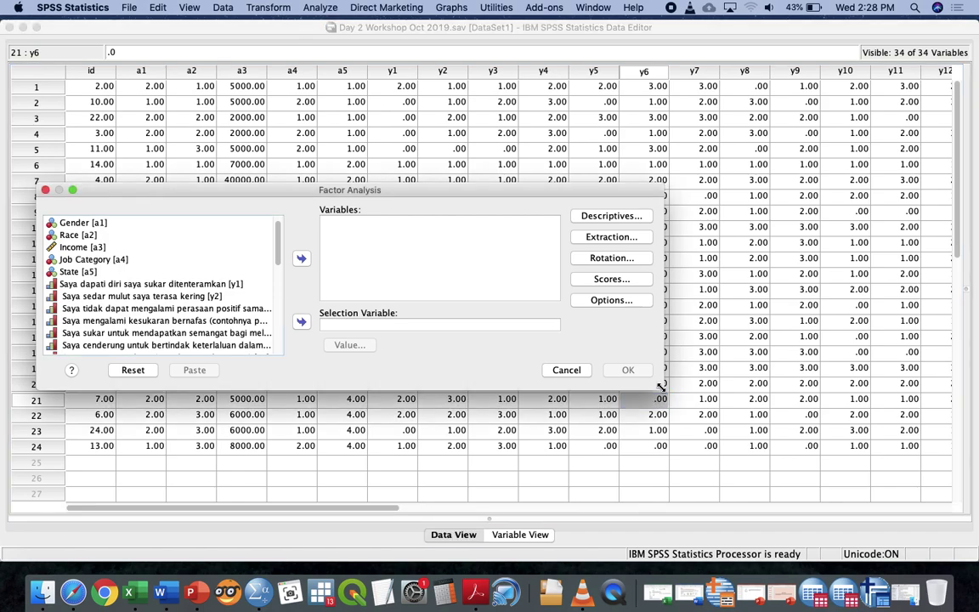
left_click_drag(662, 385, 962, 448)
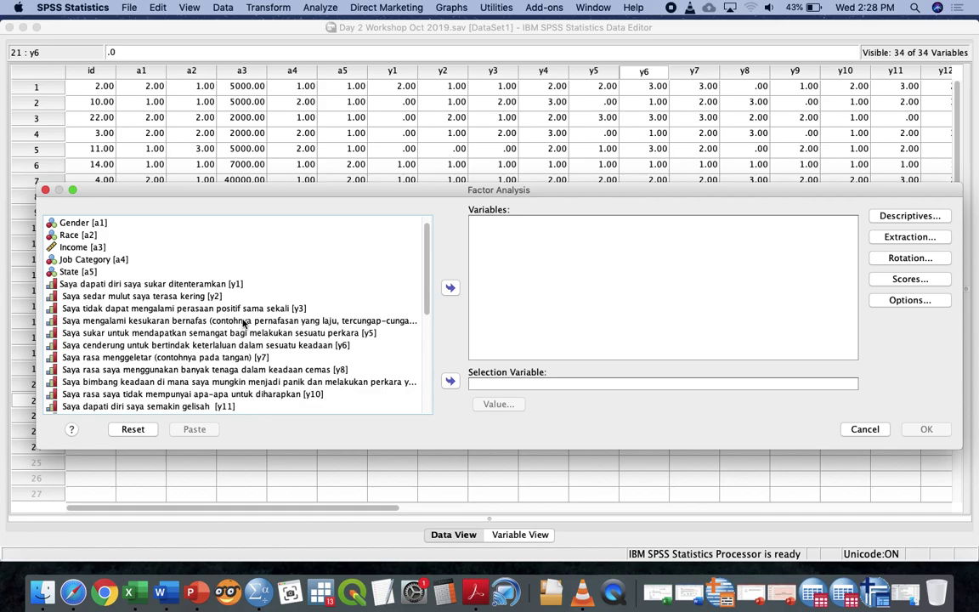
left_click(47, 190)
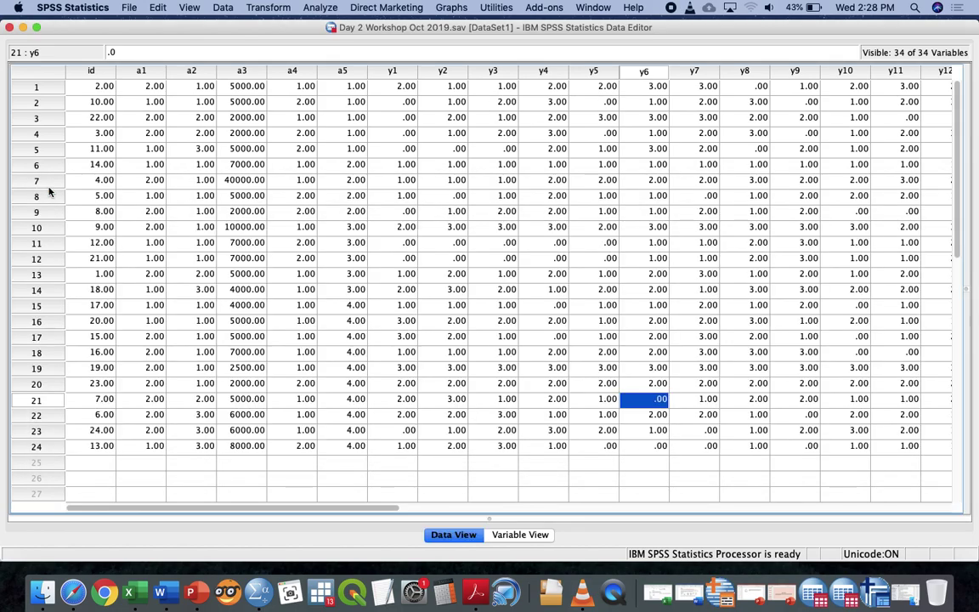
Open the Factor Analysis dialog for dimension reduction and enlarge it so the full variable labels are readable.
left_click(320, 8)
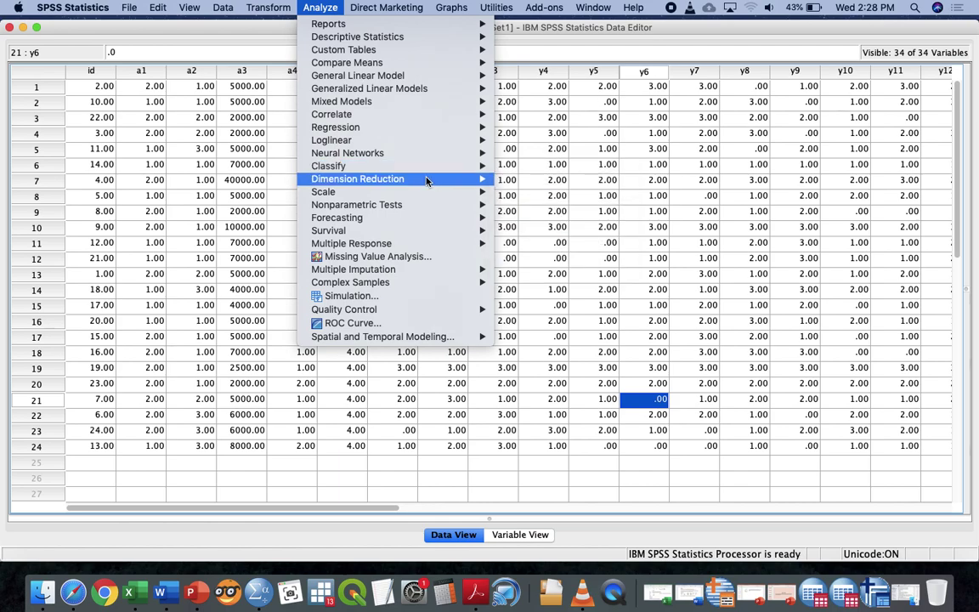
mouse_move(427, 181)
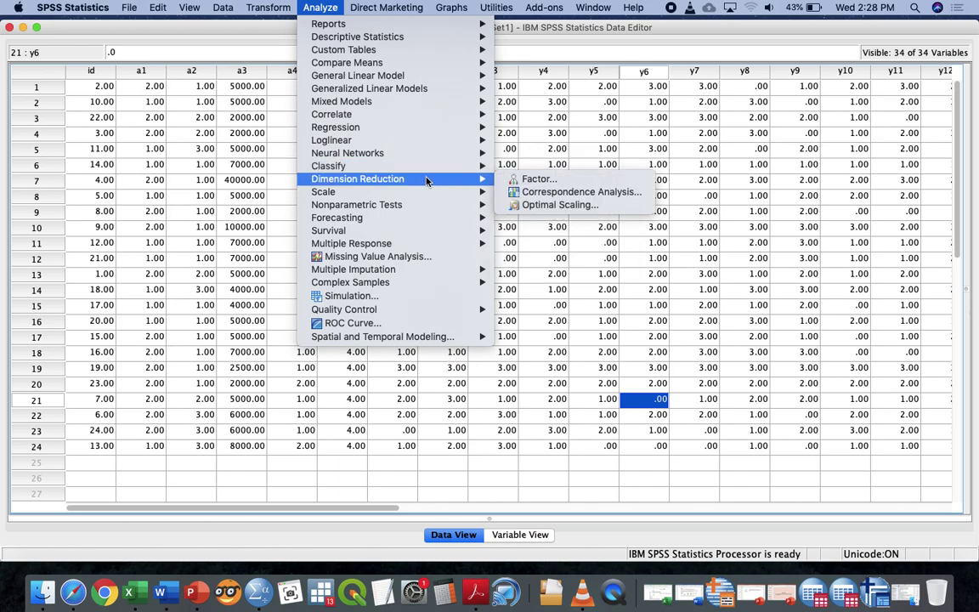
left_click(515, 181)
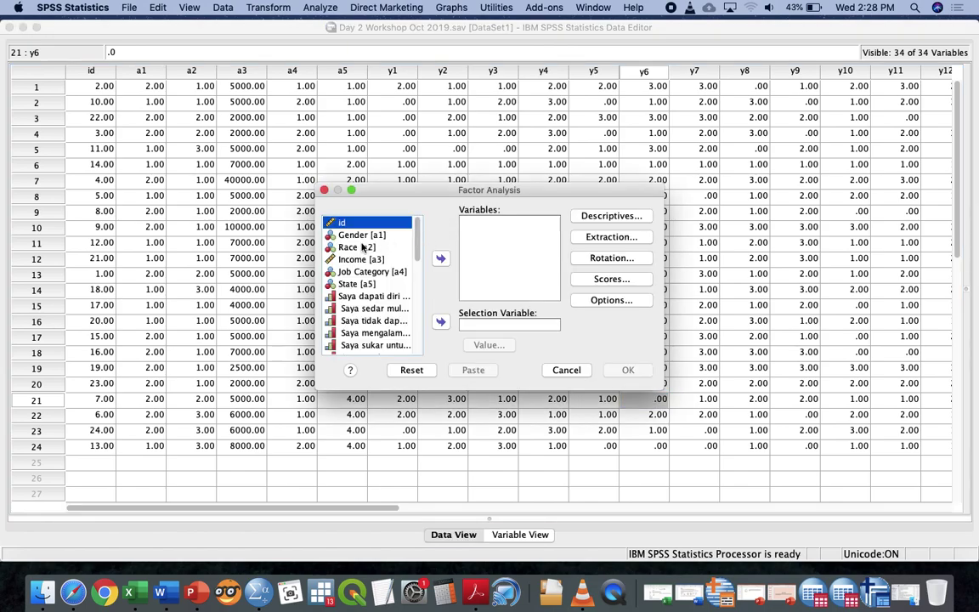
left_click_drag(314, 182, 28, 36)
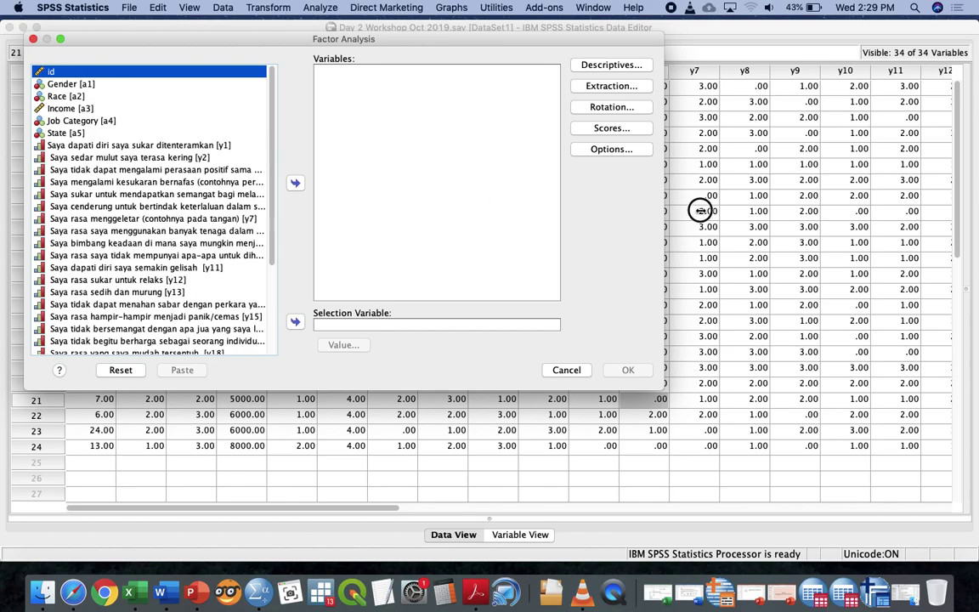
left_click_drag(700, 211, 946, 207)
Add the questionnaire items y1 through y21 as the variables of the factor analysis.
left_click(286, 147)
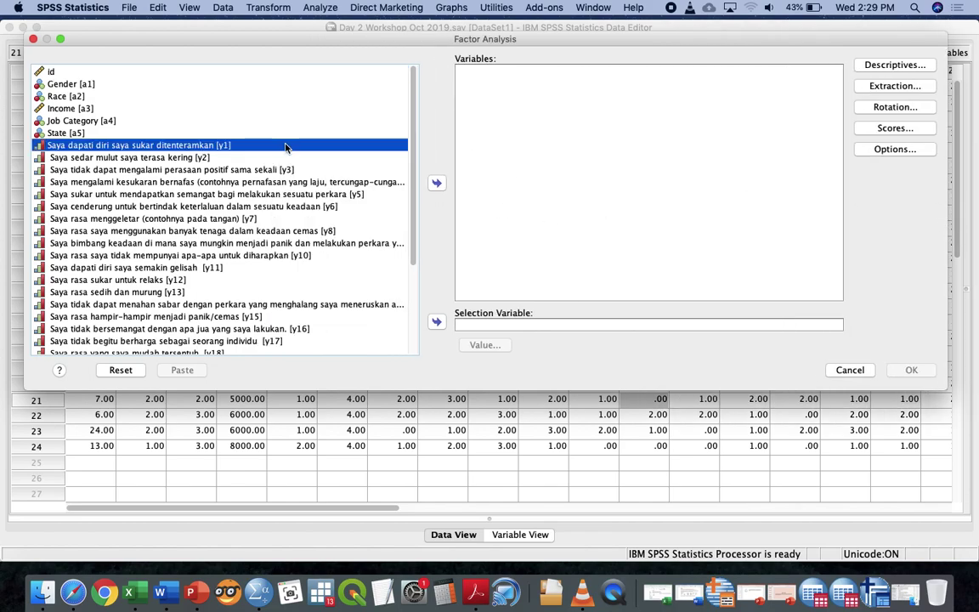
scroll(256, 127, "down", 5)
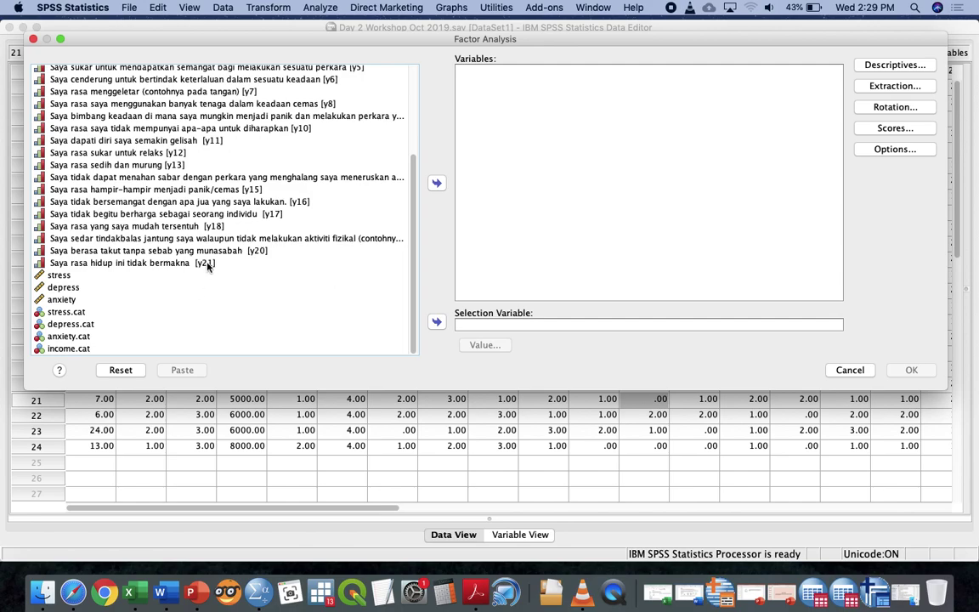
left_click(207, 266, "shift")
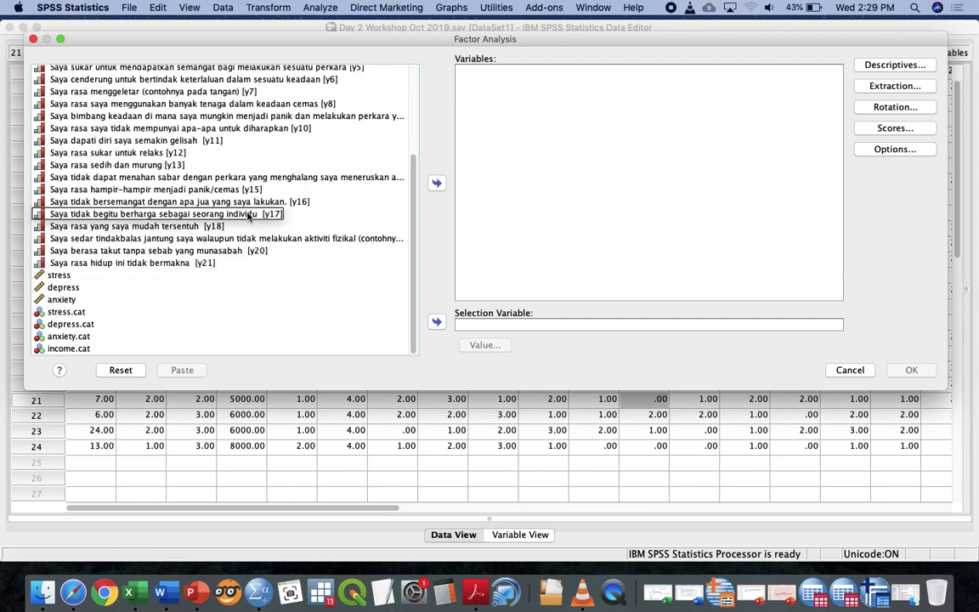
scroll(391, 145, "up", 5)
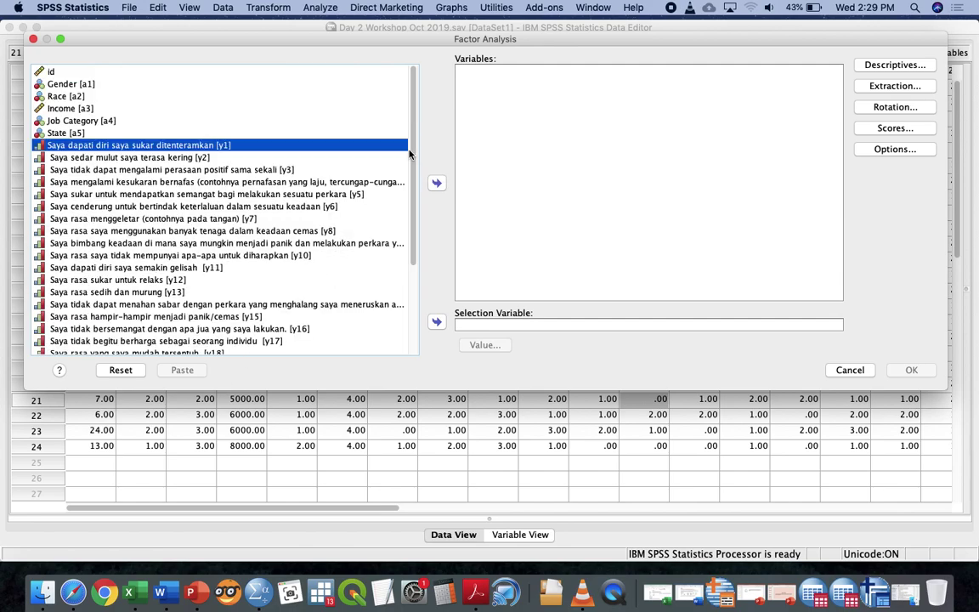
scroll(301, 179, "down", 5)
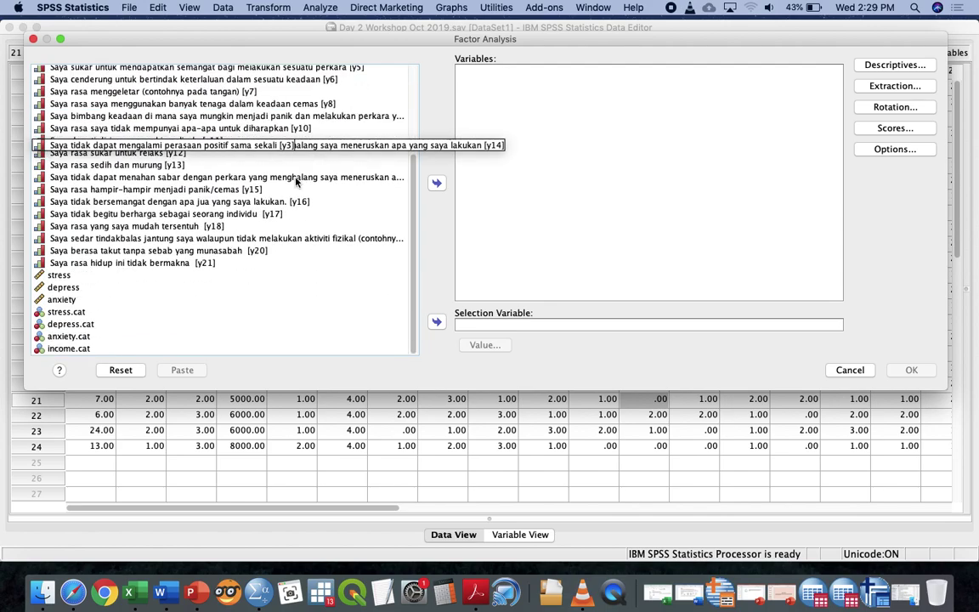
left_click(182, 265, "shift")
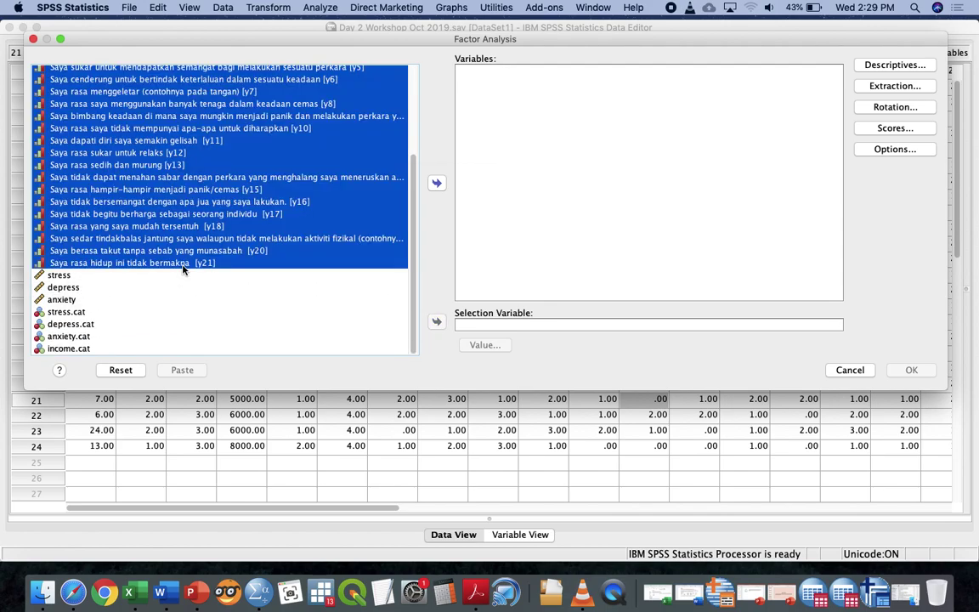
left_click(435, 186)
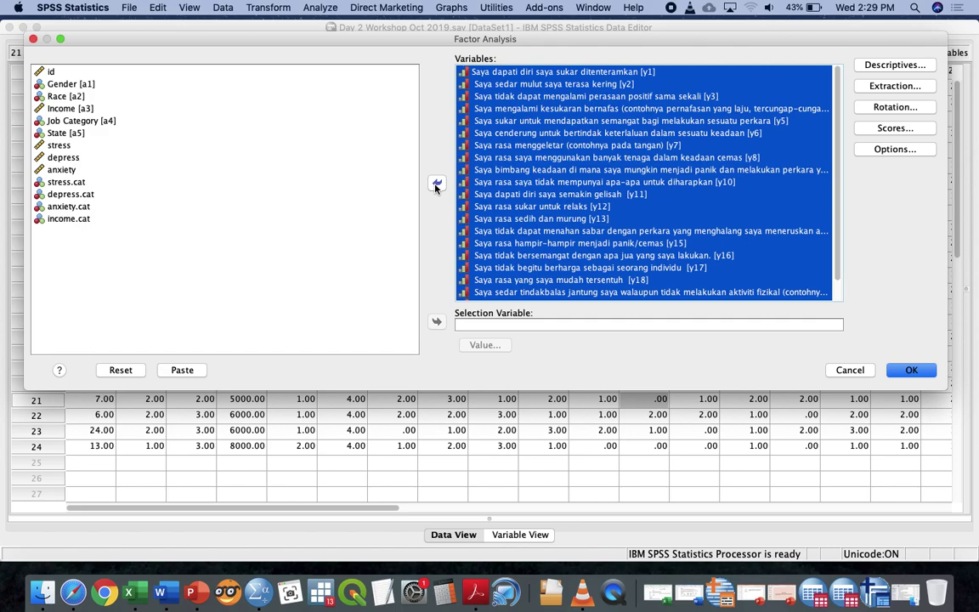
Request univariate descriptives and KMO and Bartlett's test of sphericity in the factor analysis descriptives.
left_click(892, 66)
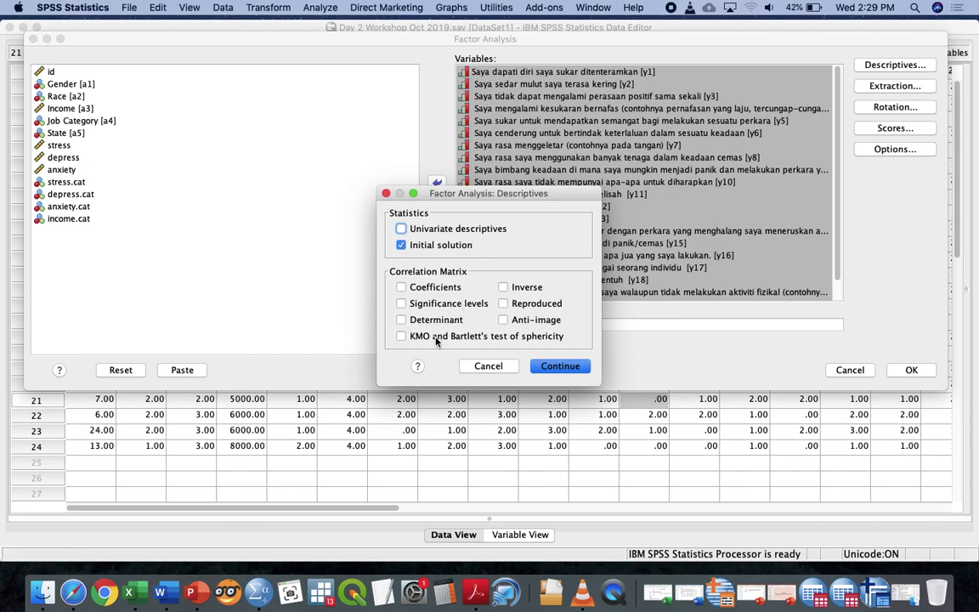
left_click(453, 234)
left_click(401, 337)
left_click(560, 366)
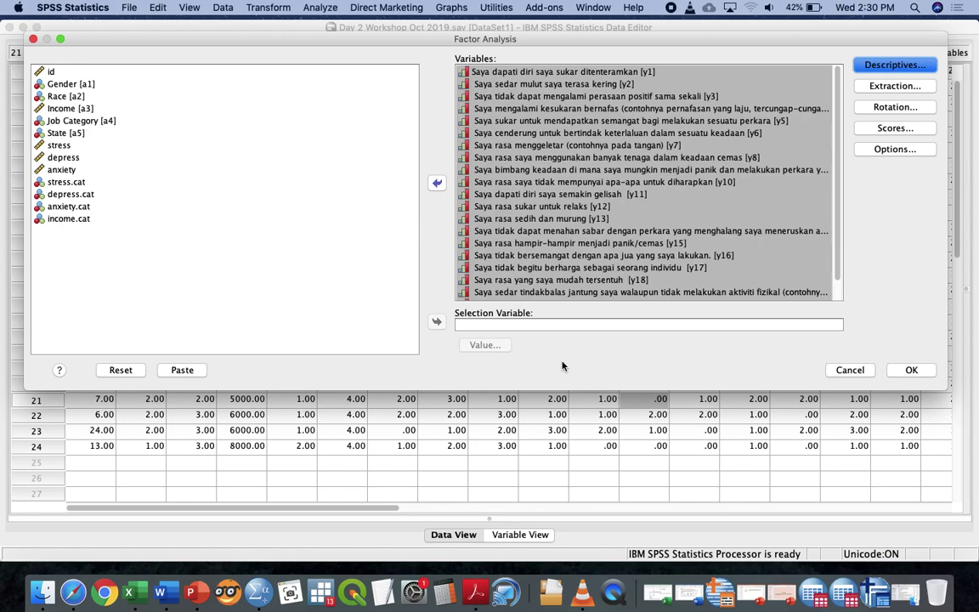
left_click(895, 64)
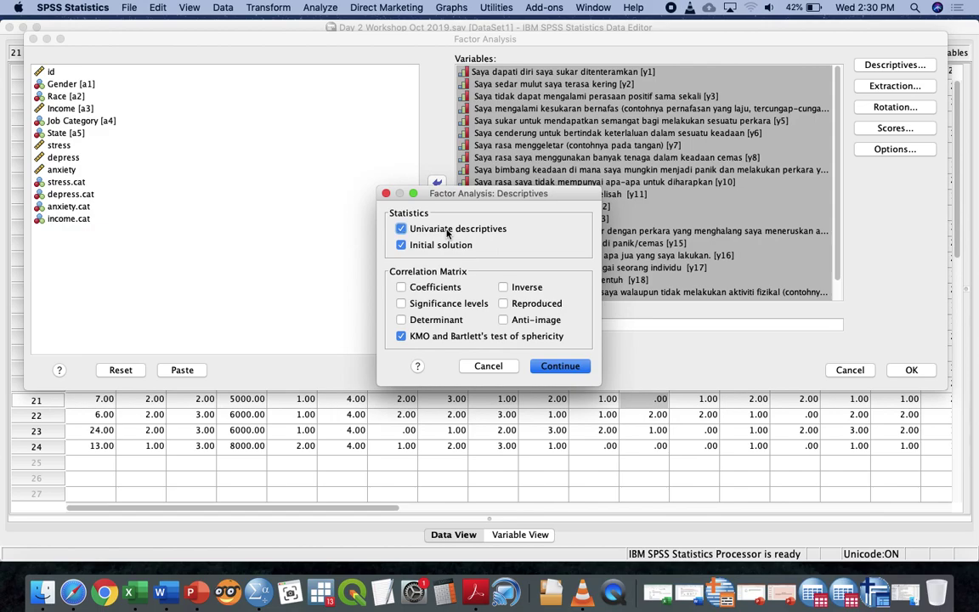
left_click(402, 337)
left_click(565, 367)
Include a scree plot in the principal components extraction settings.
left_click(895, 87)
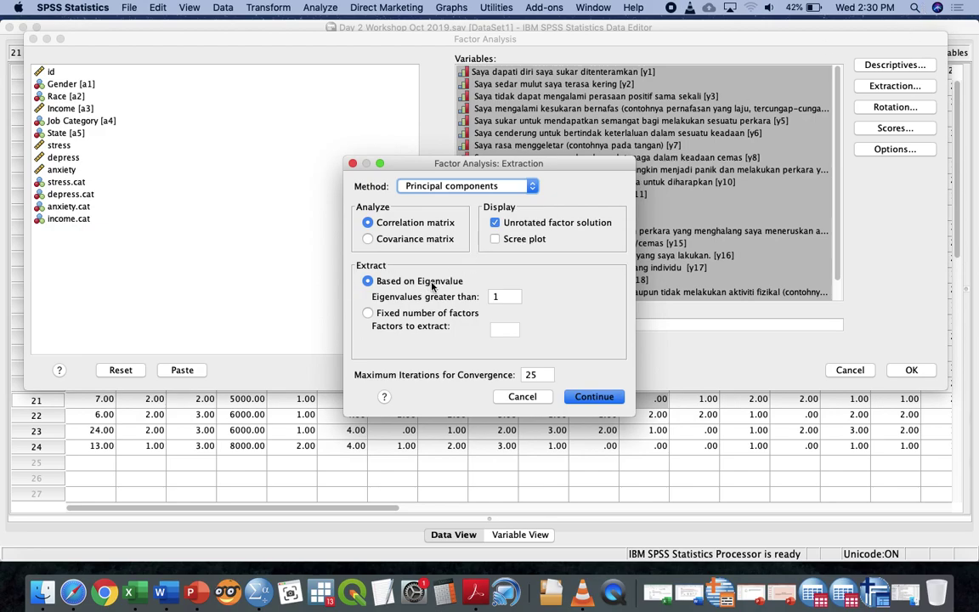
left_click(495, 239)
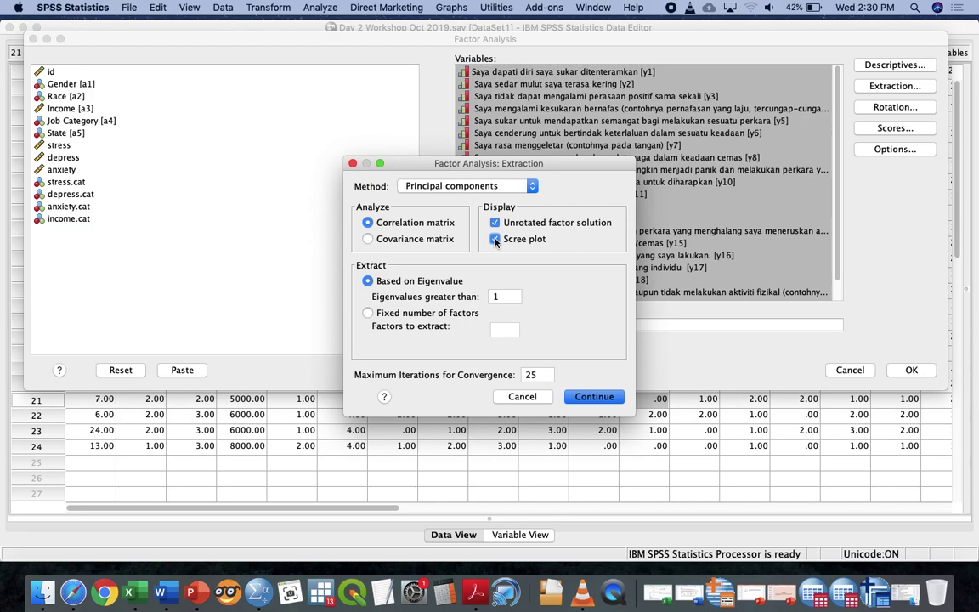
left_click(495, 240)
left_click(594, 396)
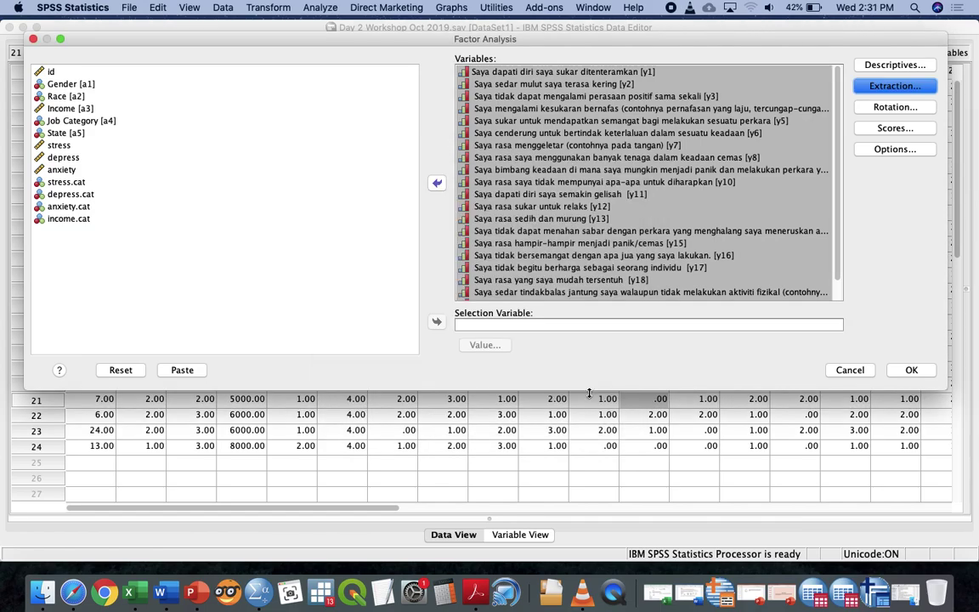
Set the factor rotation method to Varimax with the rotated solution displayed.
left_click(872, 110)
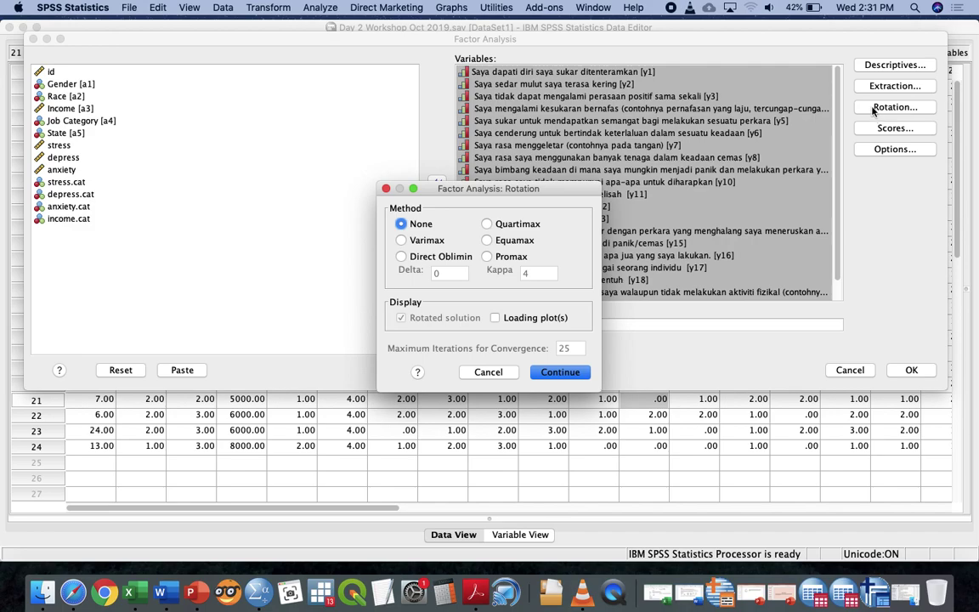
left_click(402, 242)
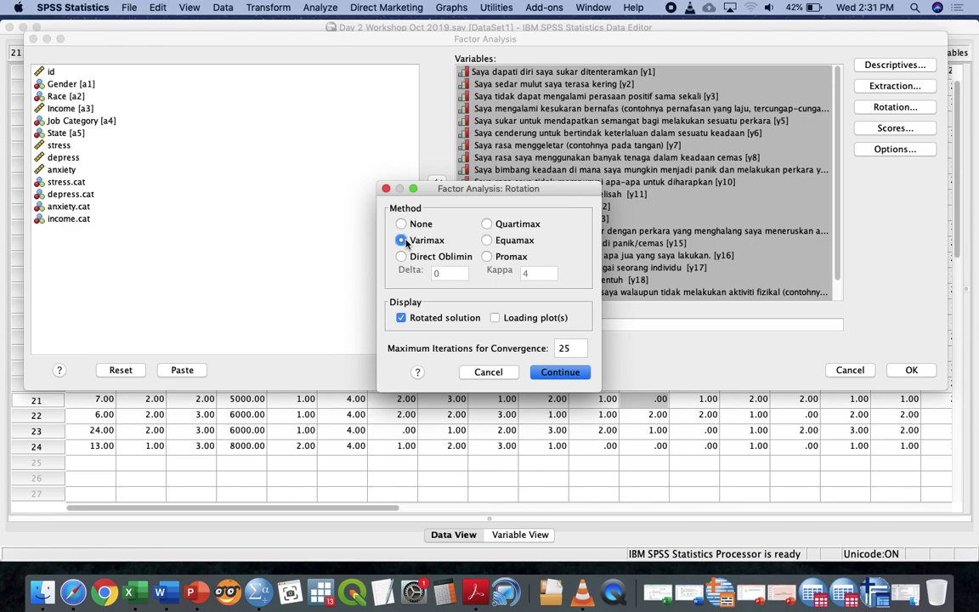
left_click(568, 374)
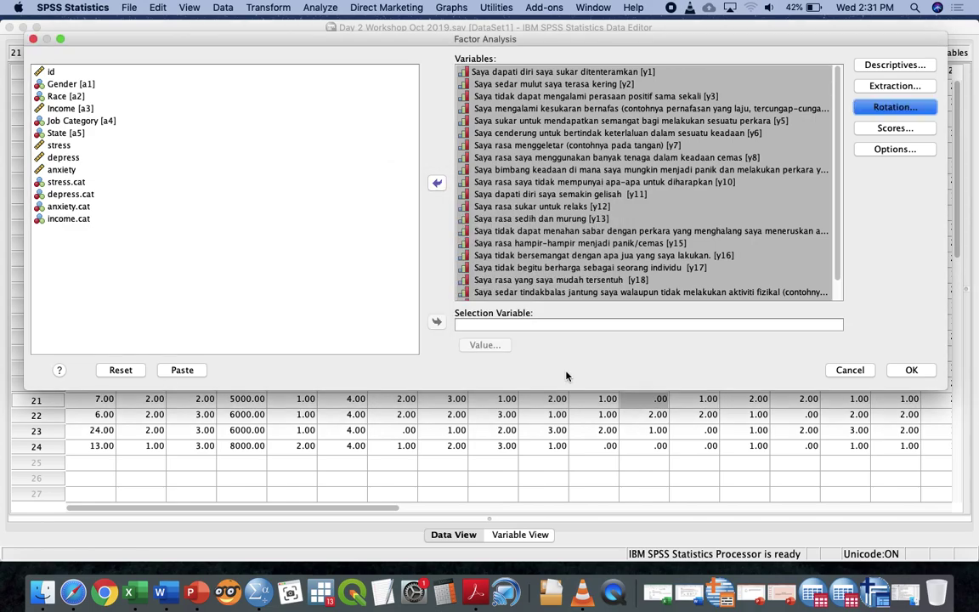
Set the factor analysis options to display coefficients sorted by size, leaving factor scores unsaved.
left_click(895, 127)
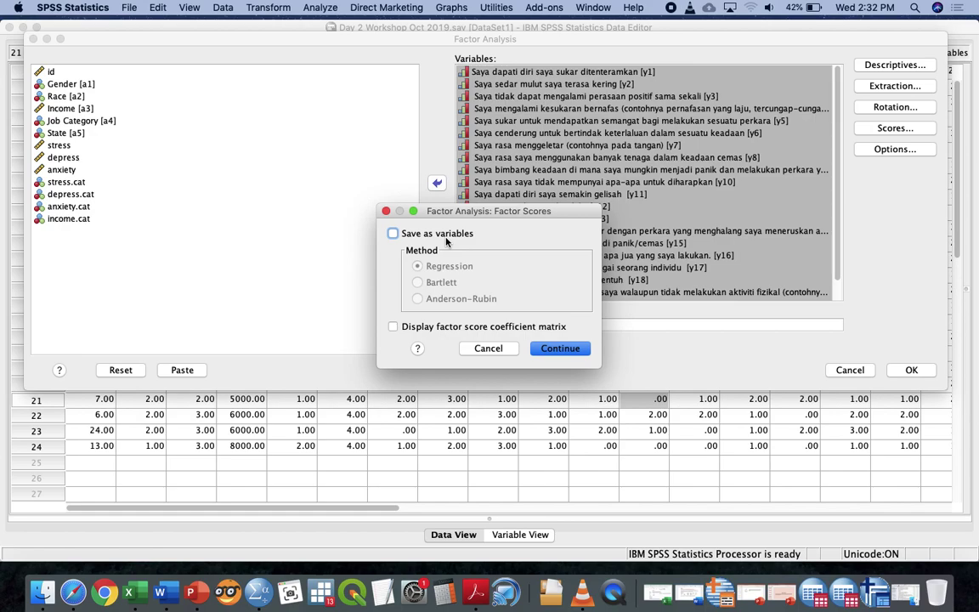
left_click(492, 349)
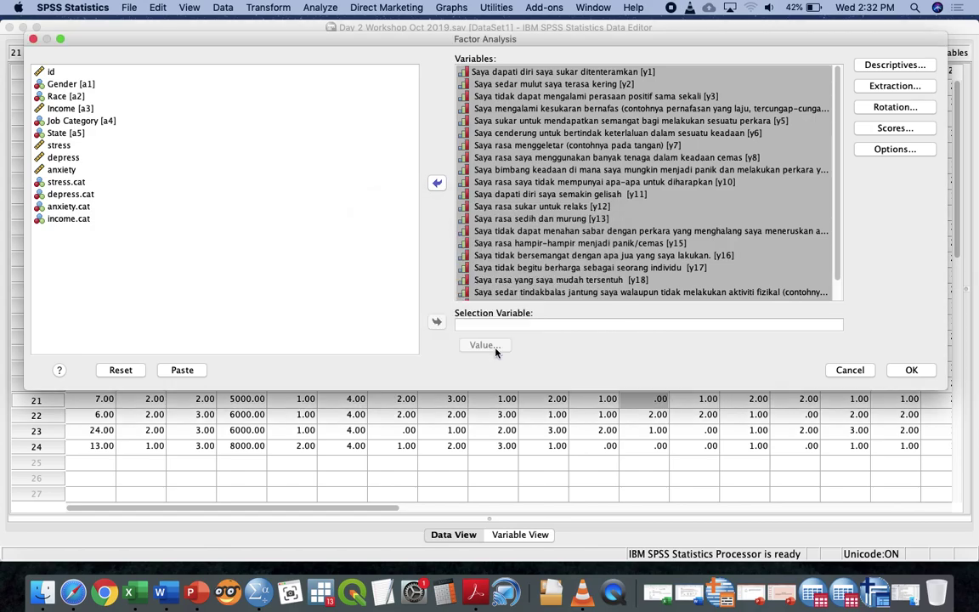
left_click(919, 153)
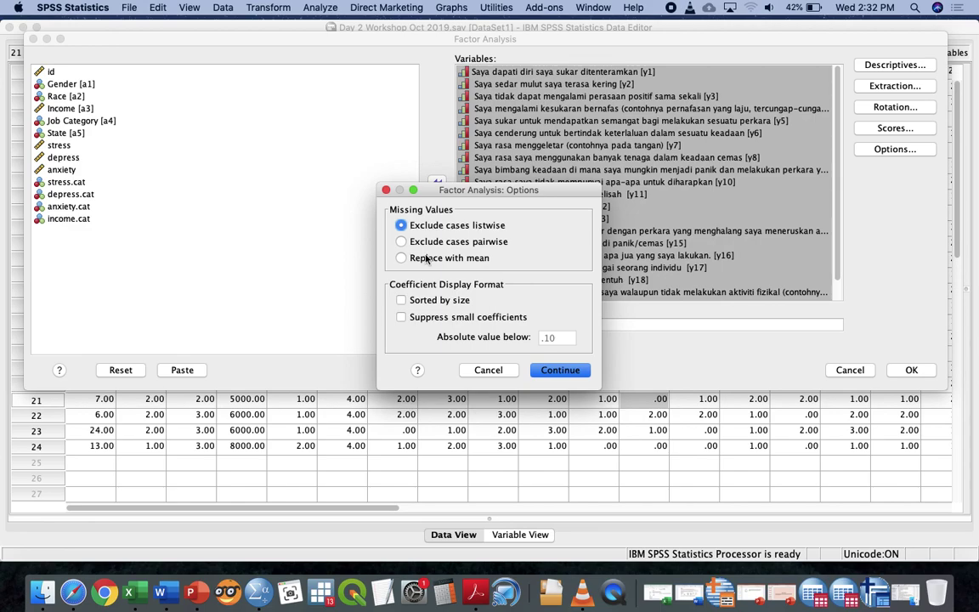
left_click(401, 300)
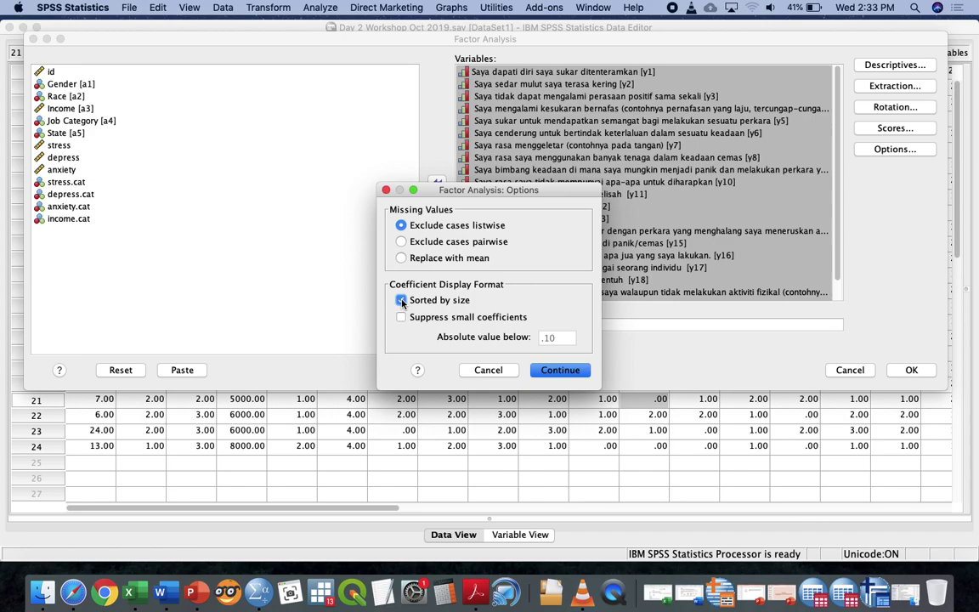
left_click(582, 370)
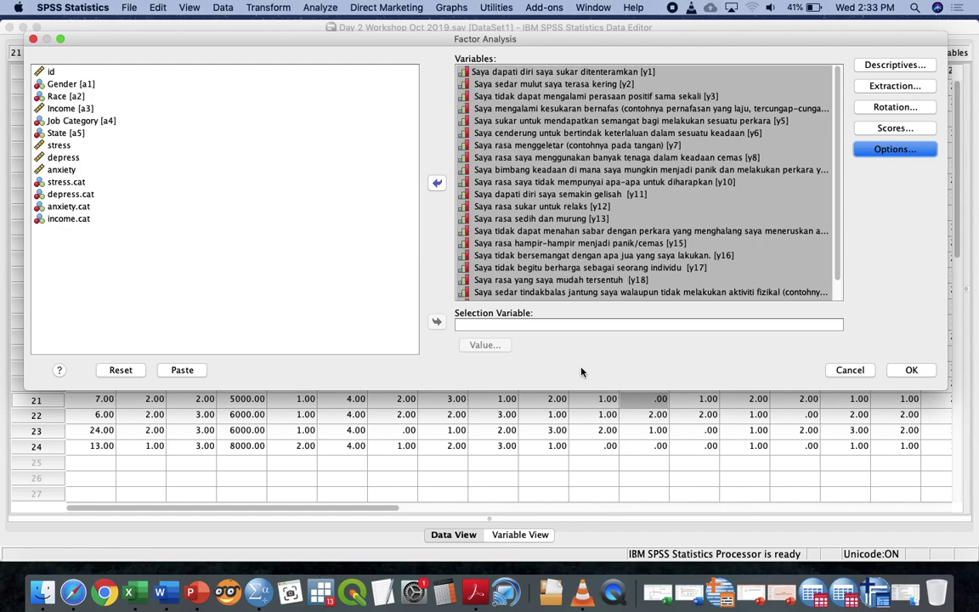
Review the rotation, factor scores and coefficient display settings, and dismiss the factor analysis without running it.
left_click(867, 107)
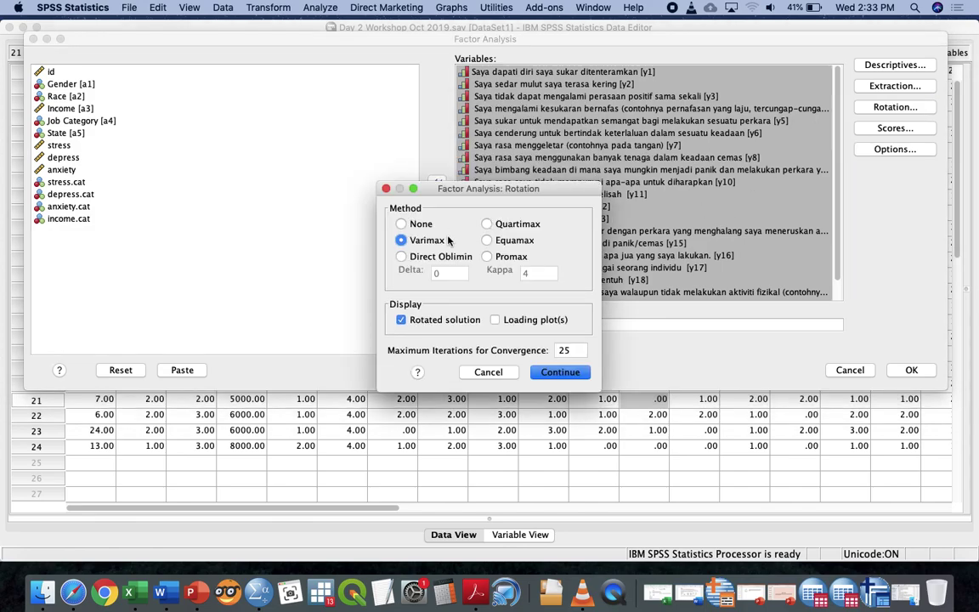
left_click(557, 371)
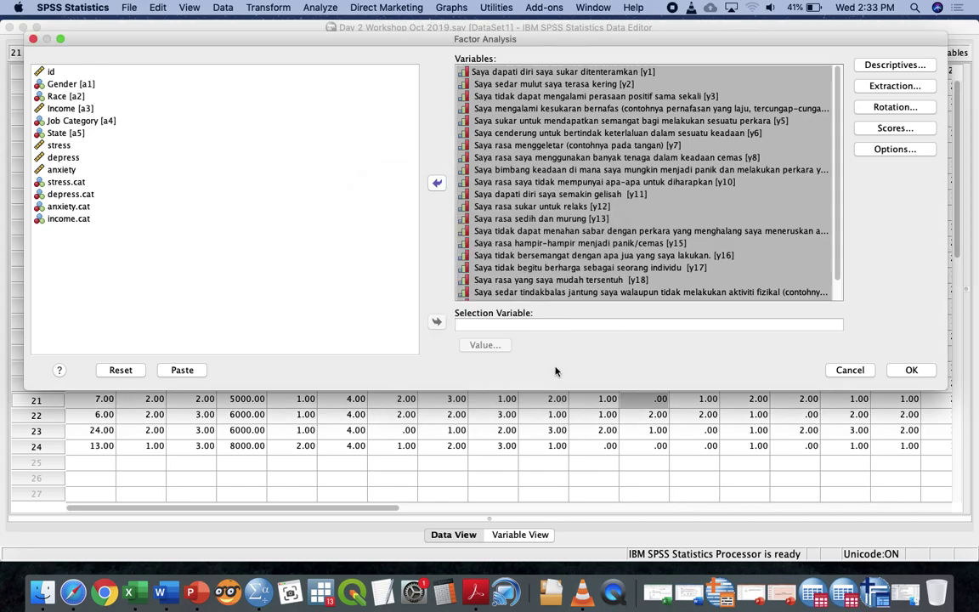
left_click(880, 129)
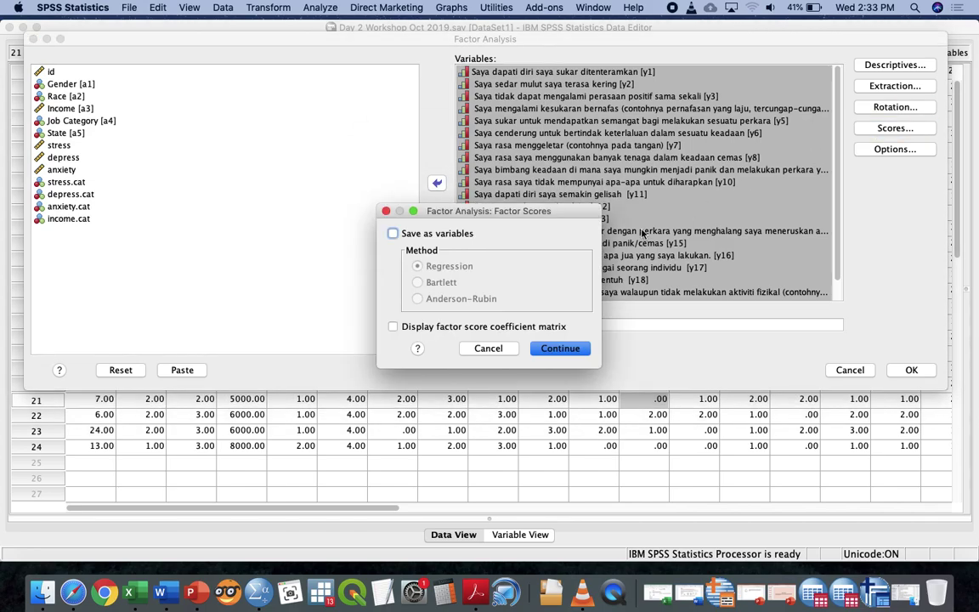
left_click(537, 349)
left_click(880, 151)
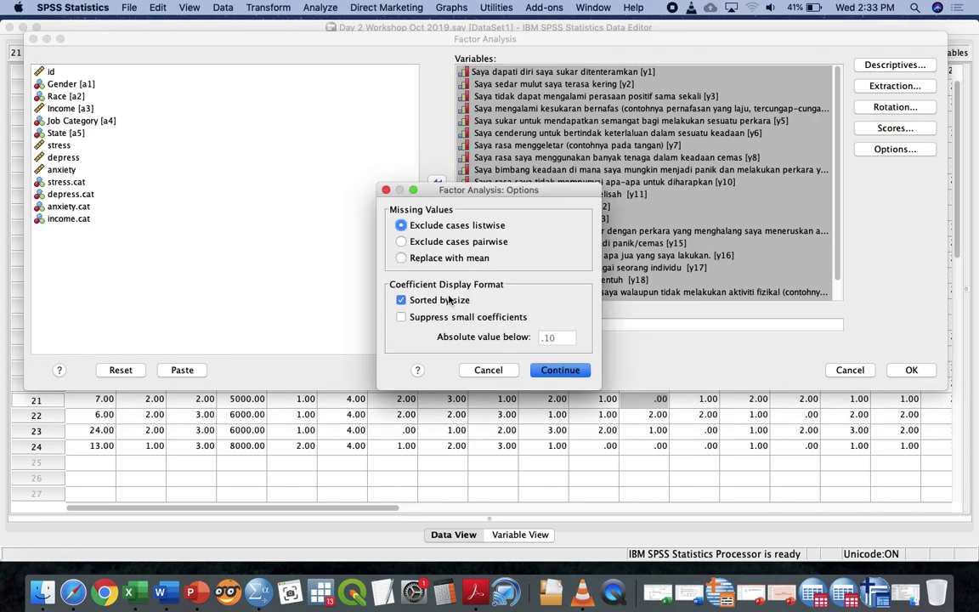
left_click(558, 369)
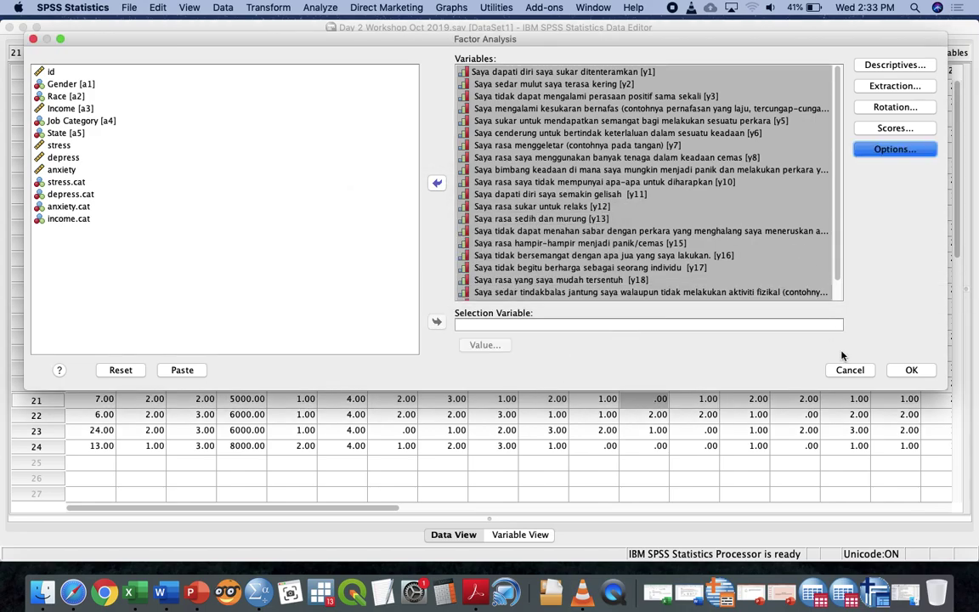
left_click(850, 370)
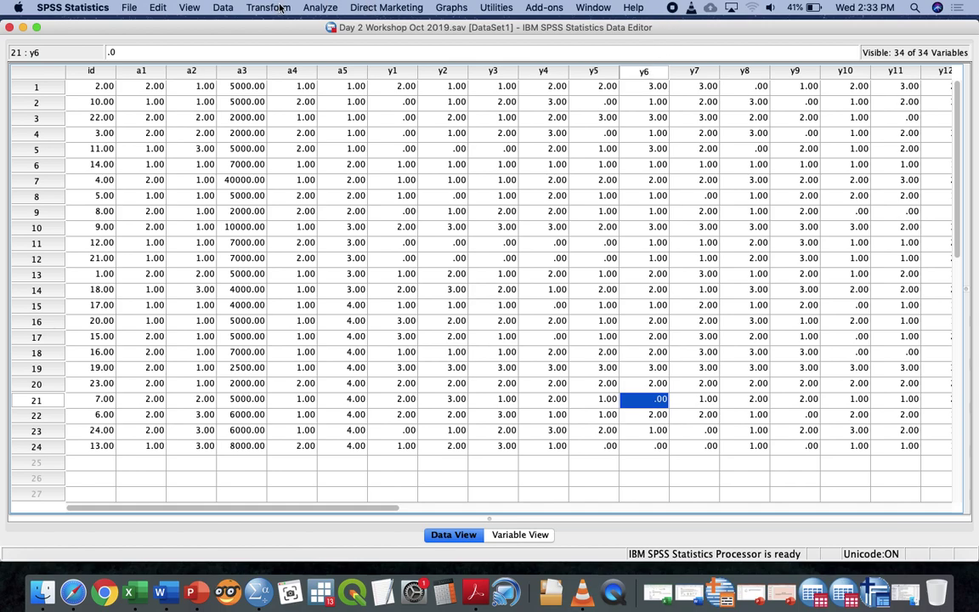
Start a new factor analysis with questionnaire items y1 through y21 as its variables.
left_click(320, 7)
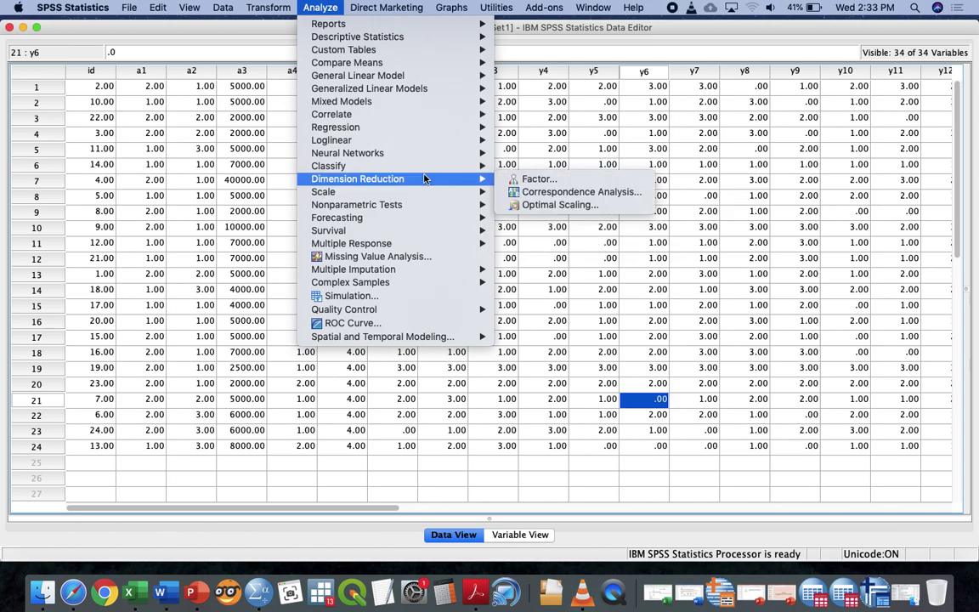
left_click(524, 186)
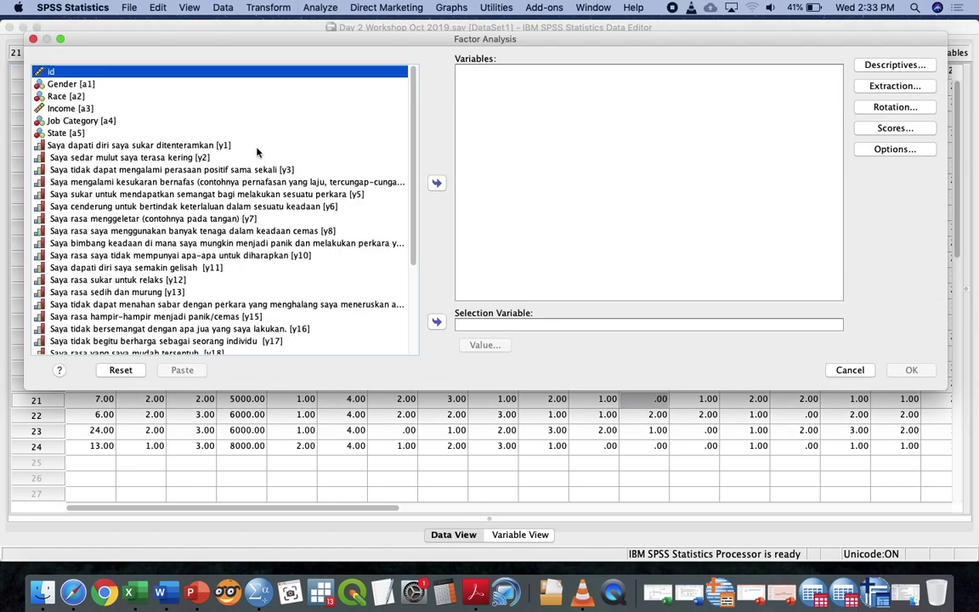
left_click(242, 132)
scroll(250, 146, "down", 5)
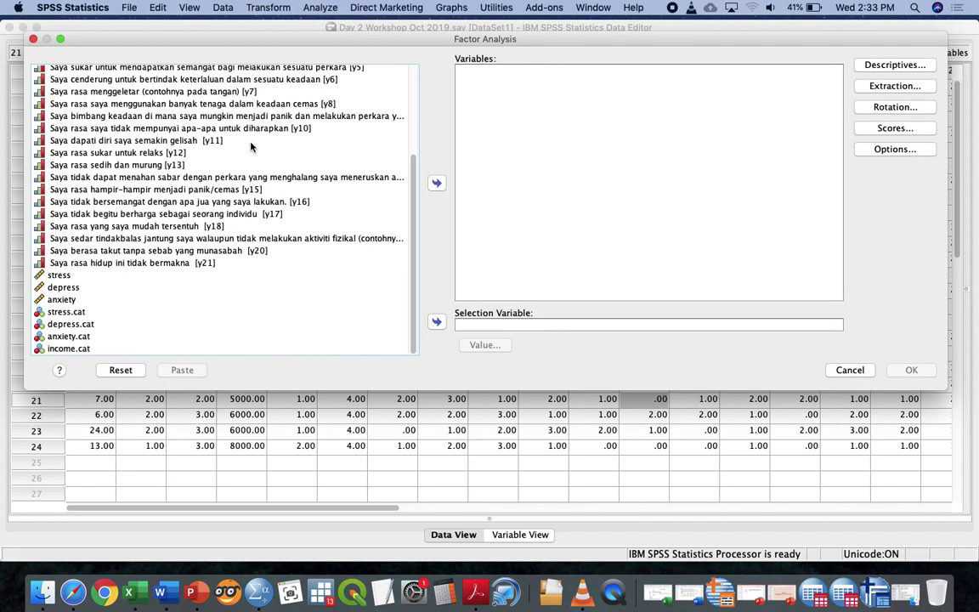
left_click(170, 261, "shift")
left_click(436, 184)
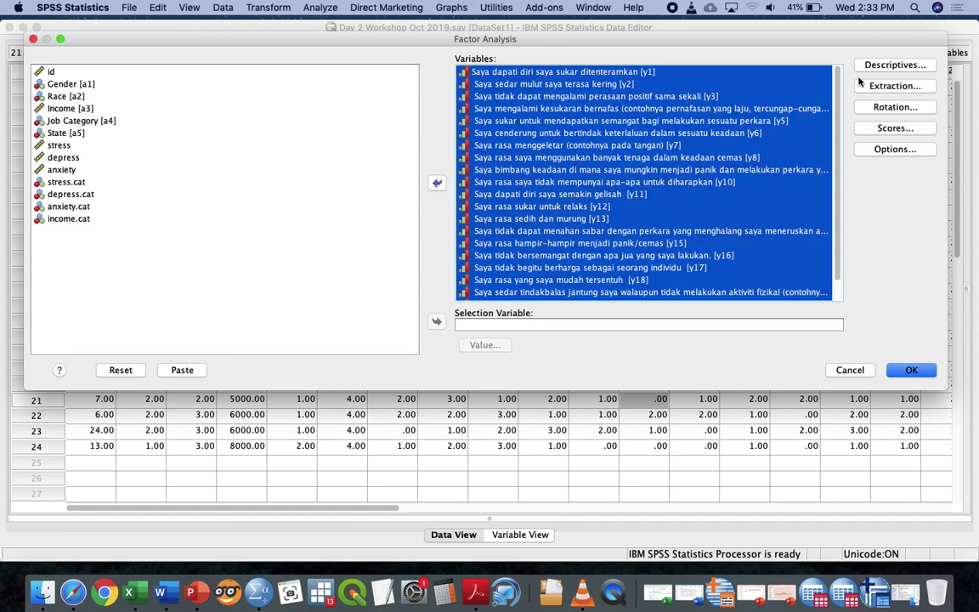
Request univariate descriptives and KMO and Bartlett's test of sphericity for the factor analysis.
left_click(884, 67)
left_click(463, 229)
left_click(412, 336)
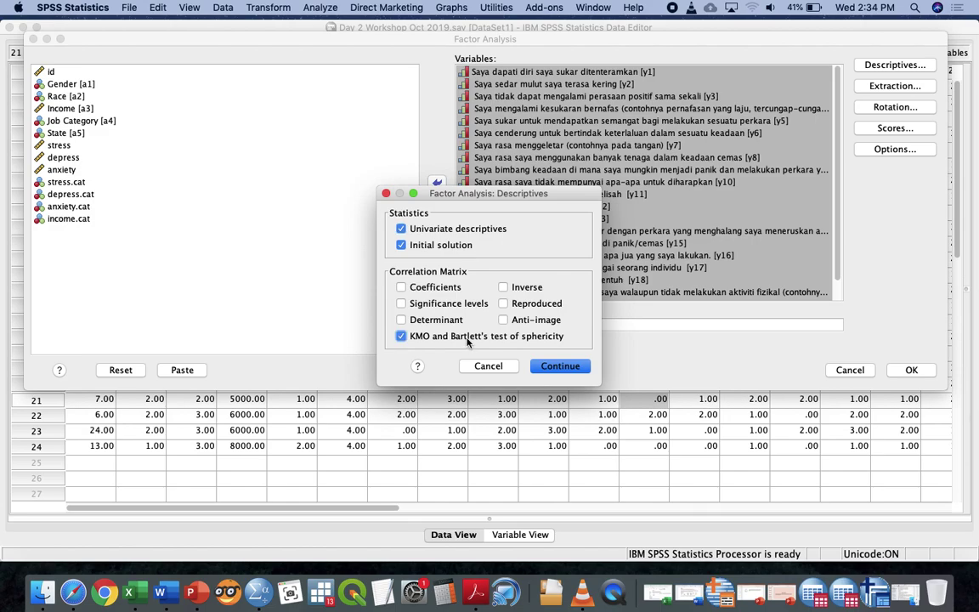
left_click(551, 366)
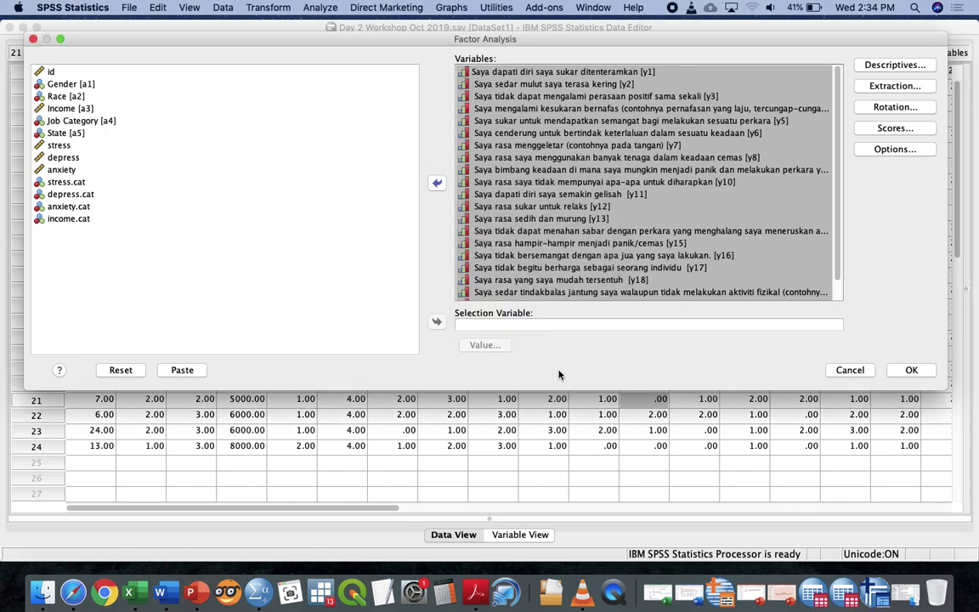
Add a scree plot to the output of the principal components extraction.
left_click(912, 88)
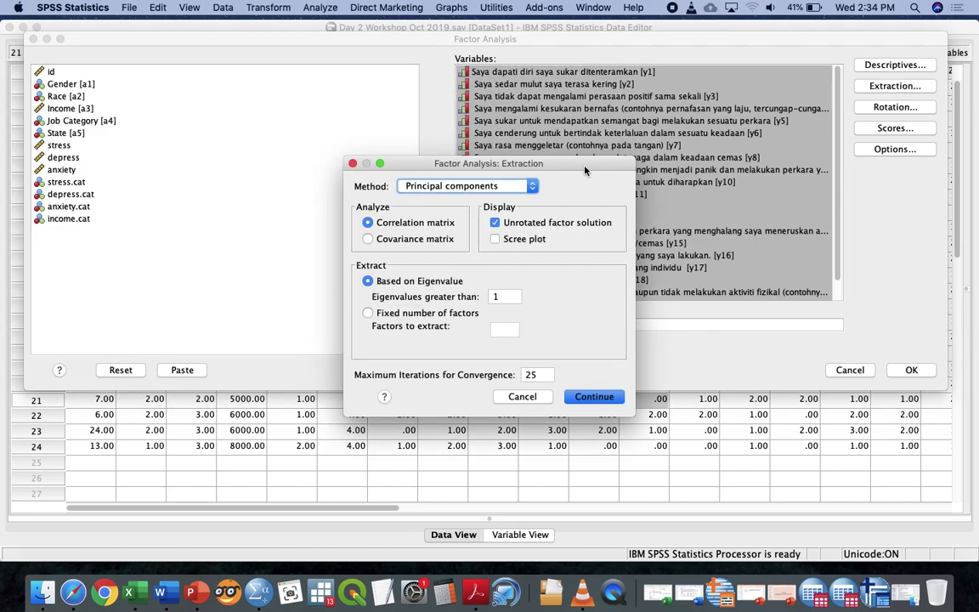
left_click(495, 240)
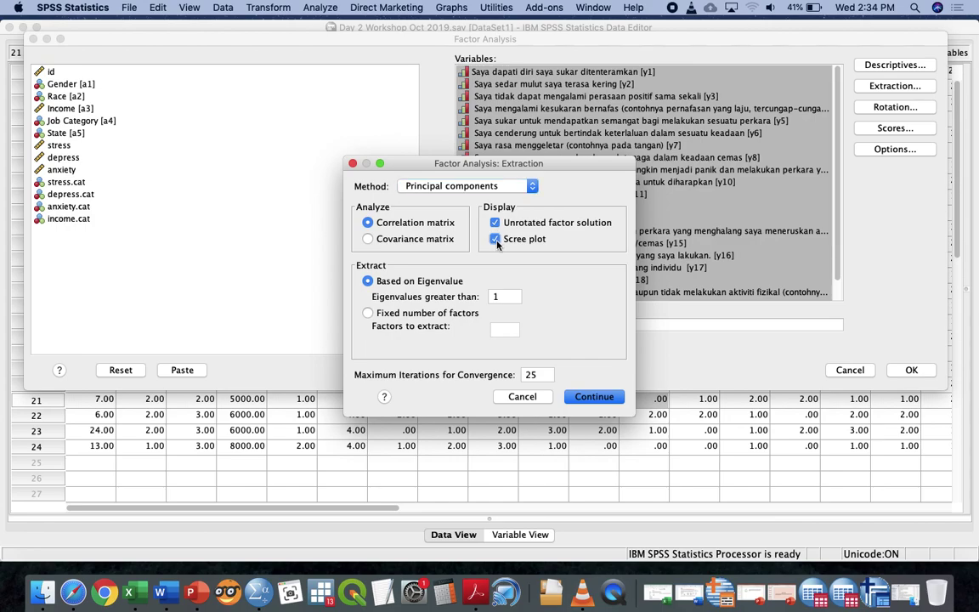
left_click(588, 397)
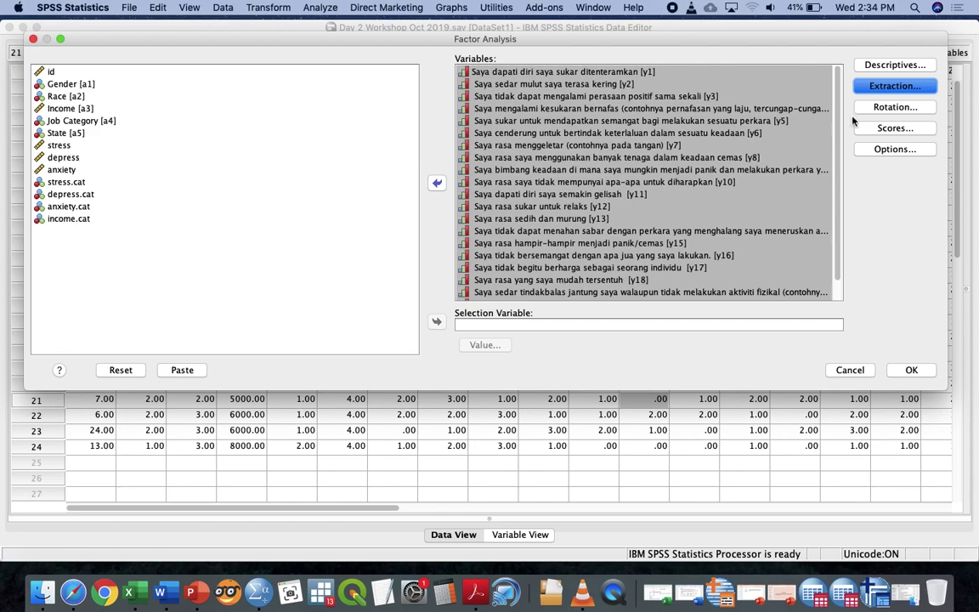
Choose Varimax as the rotation method for the factor analysis.
left_click(868, 108)
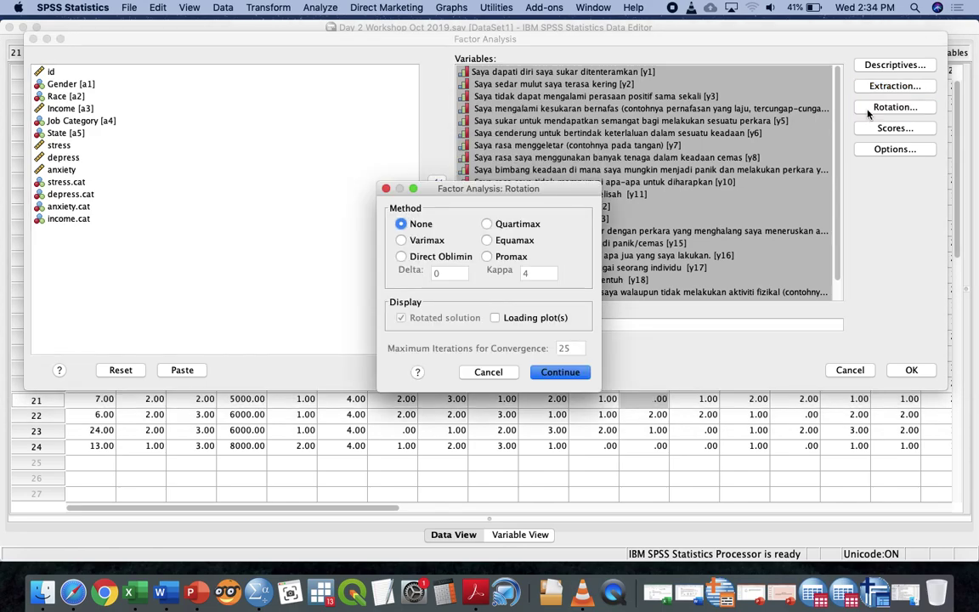
left_click(434, 242)
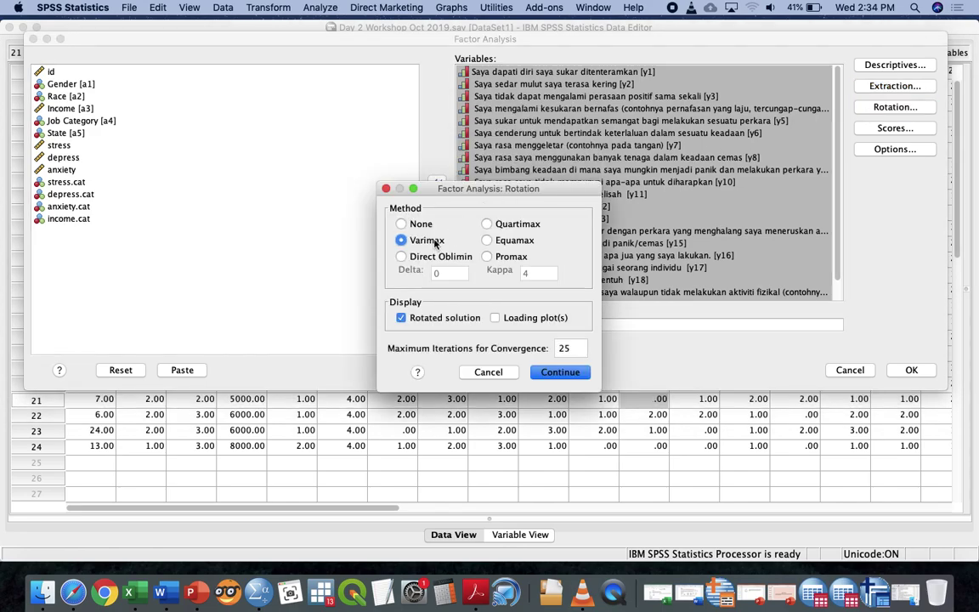
left_click(561, 371)
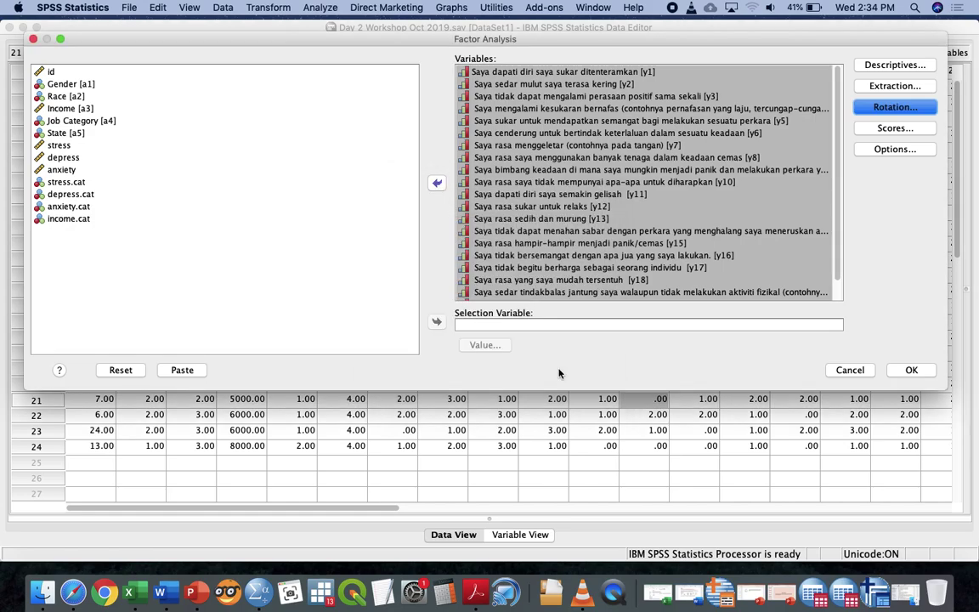
Leave the factor scores unsaved and have the factor coefficients displayed sorted by size.
left_click(860, 126)
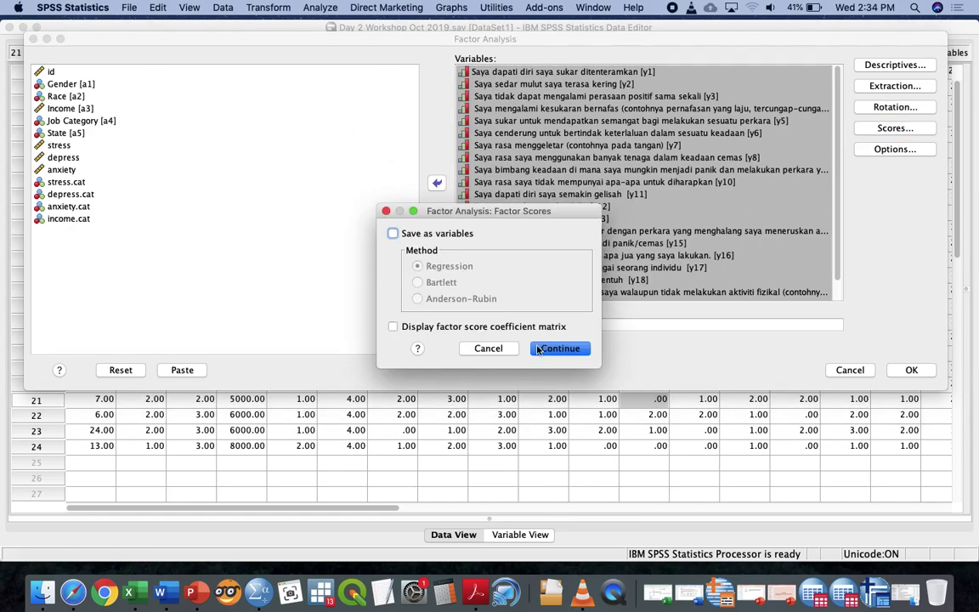
left_click(508, 350)
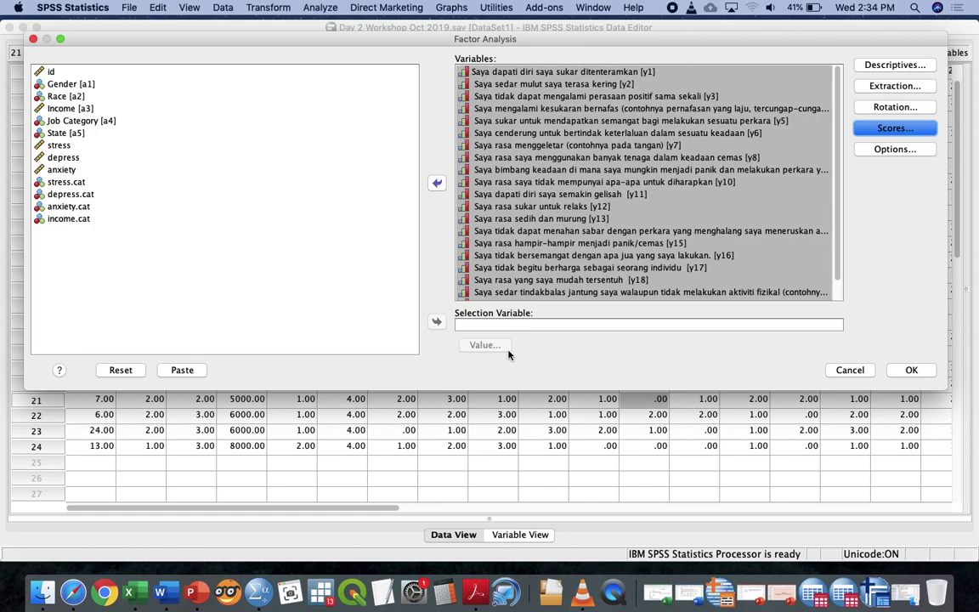
left_click(895, 150)
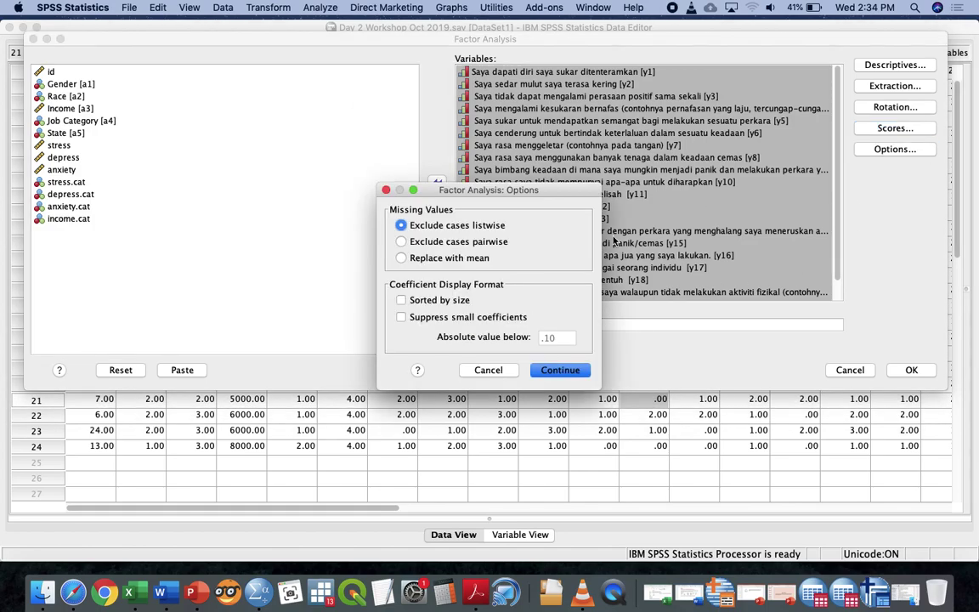
left_click(460, 302)
left_click(558, 371)
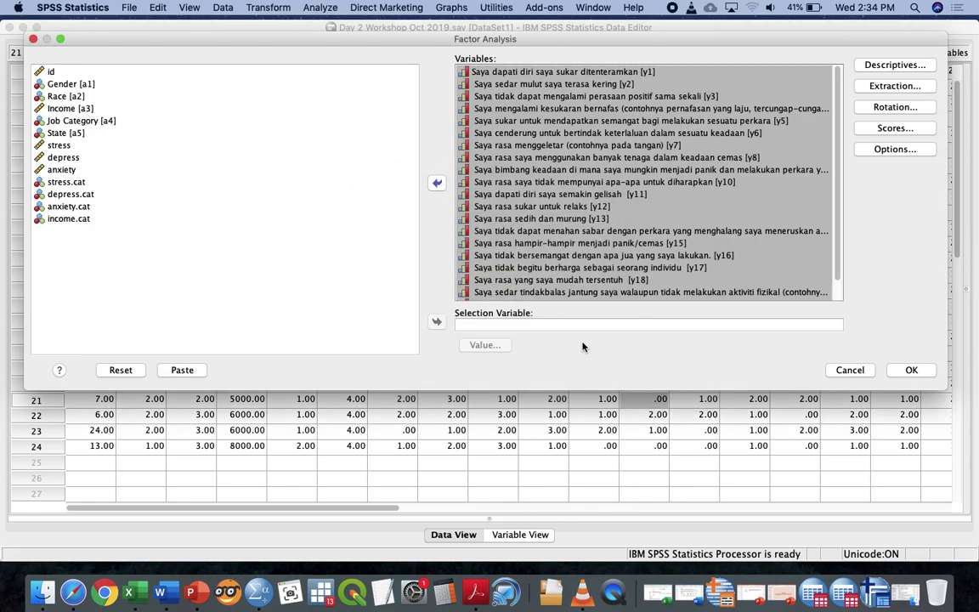
Check the descriptives settings, paste the factor analysis as syntax and bring the Day 2 Workshop Oct 2019.sps syntax window forward.
left_click(895, 67)
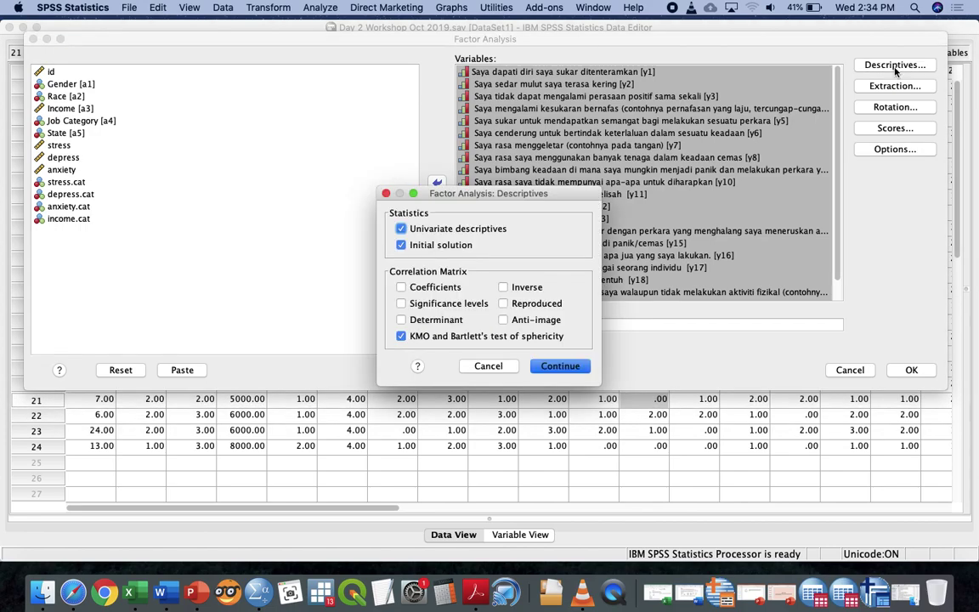
left_click(560, 366)
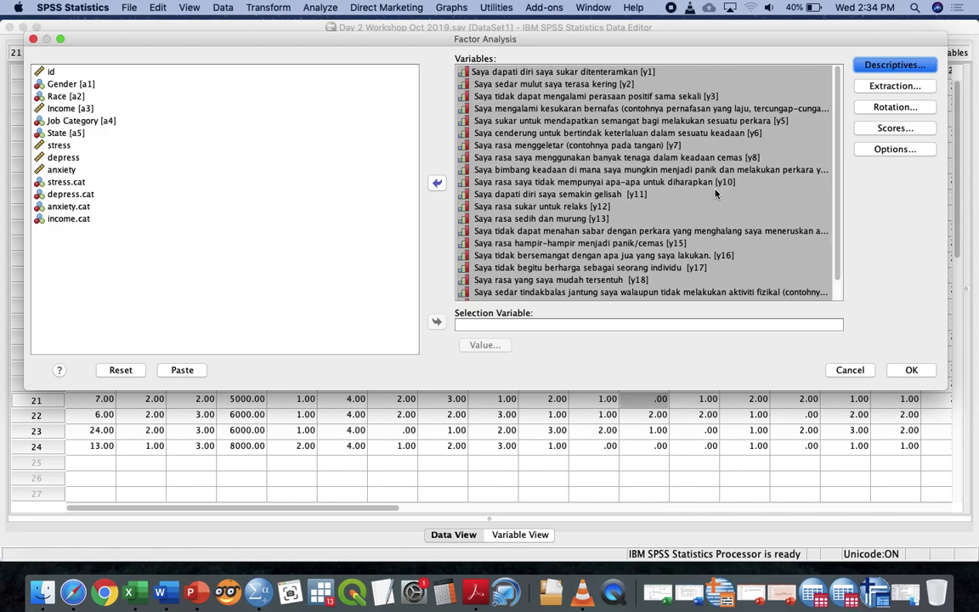
left_click(181, 370)
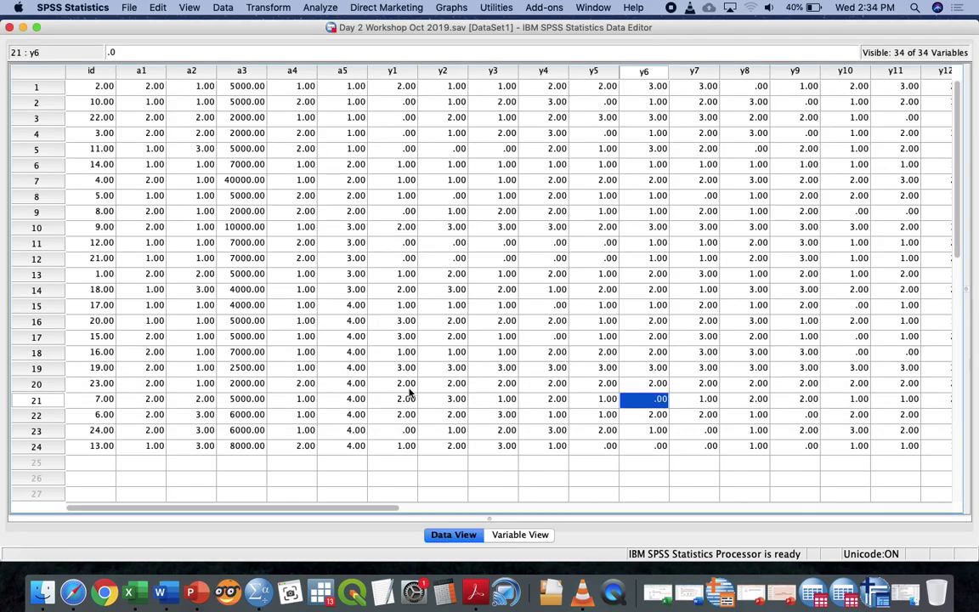
key("ctrl+Up")
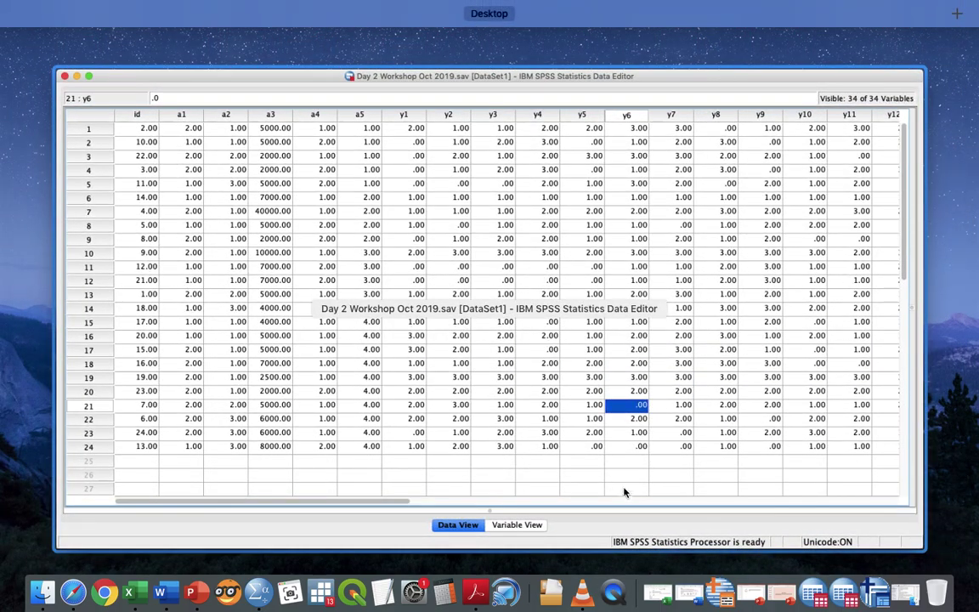
left_click(723, 589)
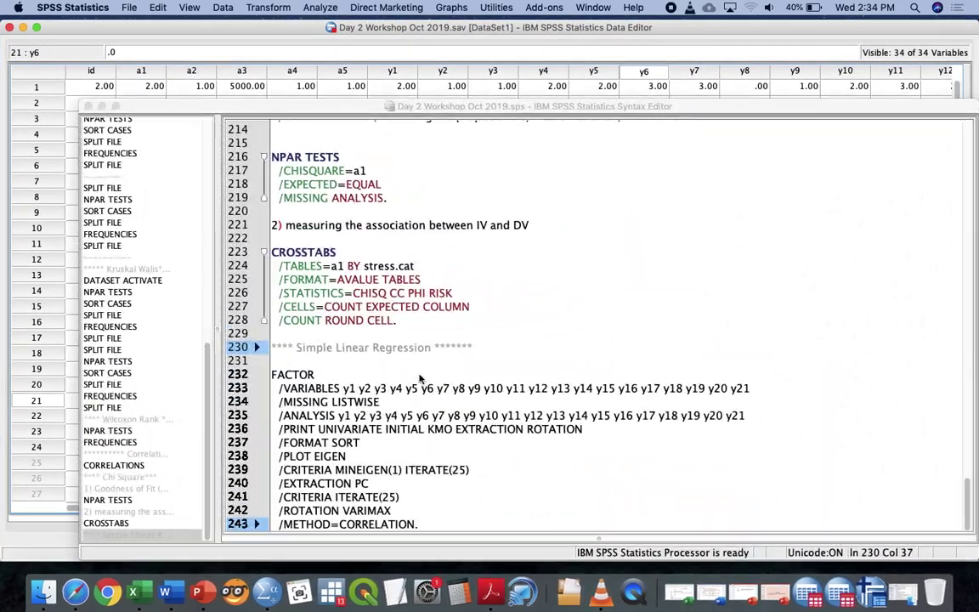
scroll(448, 524, "down", 1)
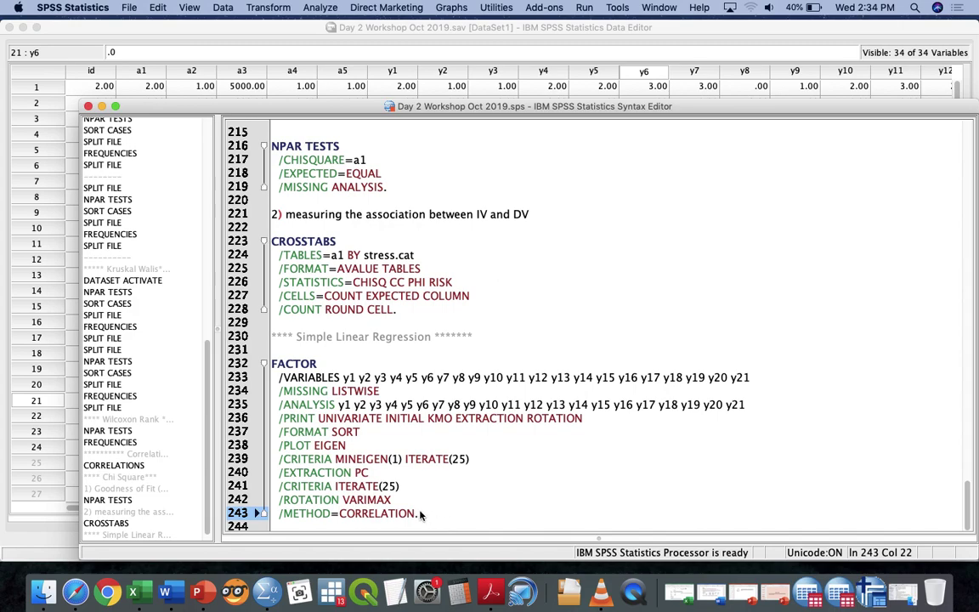
Change the comment heading above the FACTOR syntax from Simple Linear Regression to EFA.
left_click(382, 336)
left_click_drag(432, 336, 297, 334)
type("EFA")
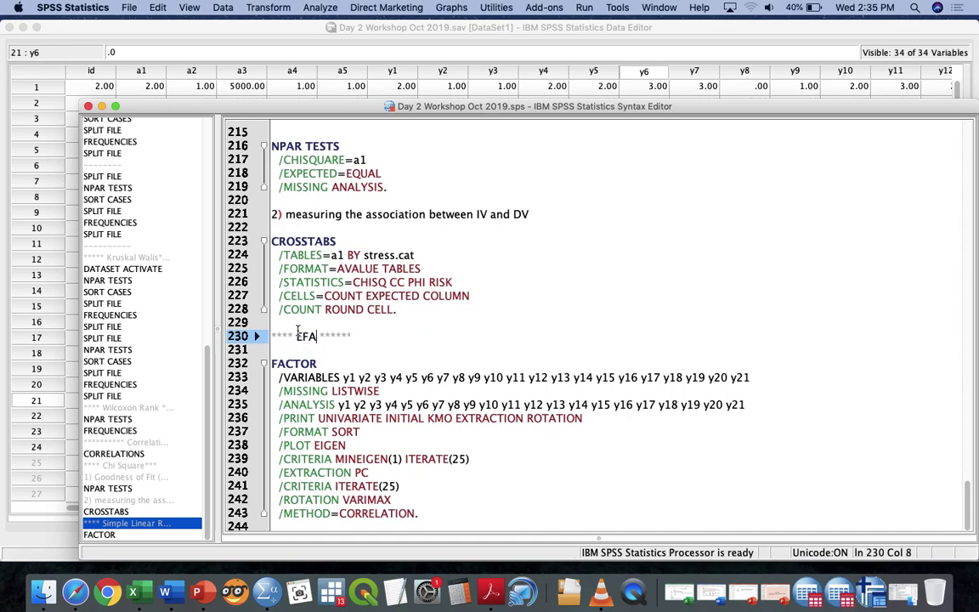
left_click(427, 512)
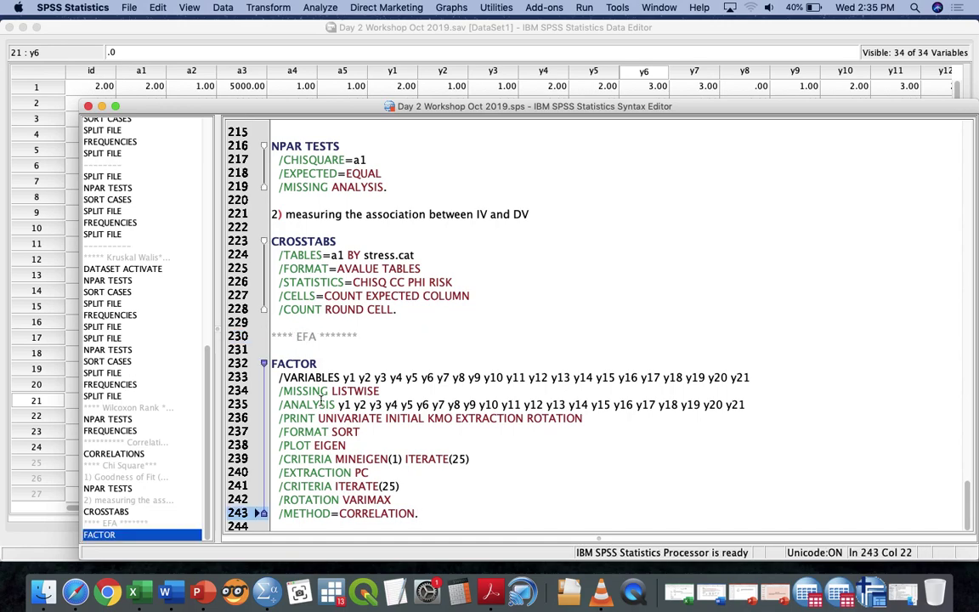
Run the whole FACTOR syntax block for items y1 to y21 to produce the factor analysis output.
left_click(272, 361, "shift")
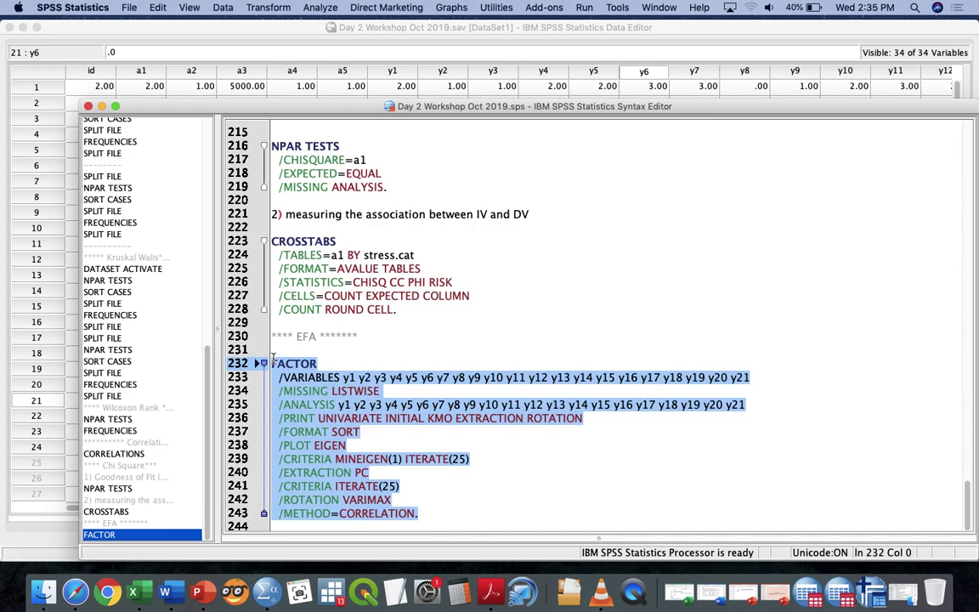
key("super+r")
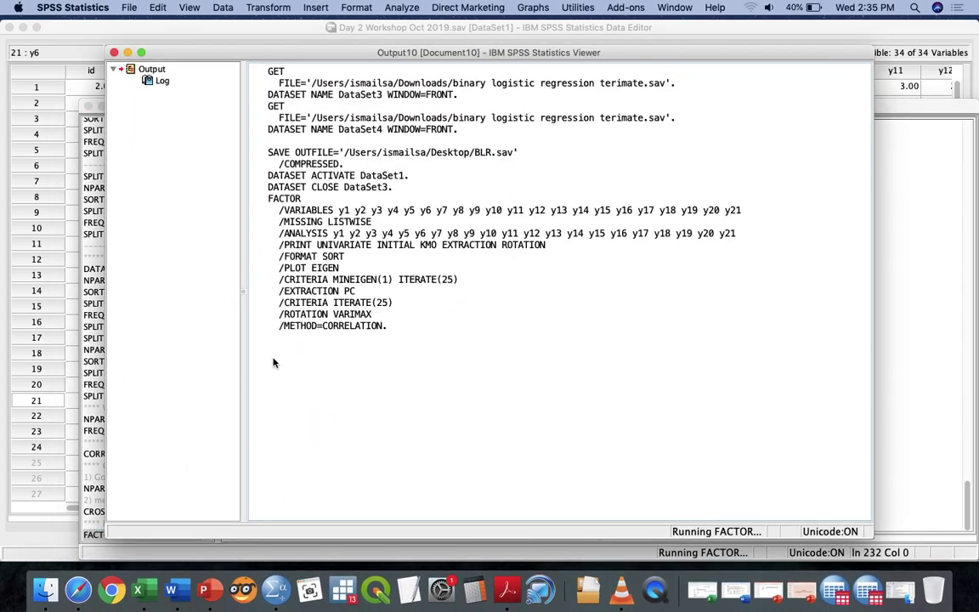
scroll(272, 361, "up", 5)
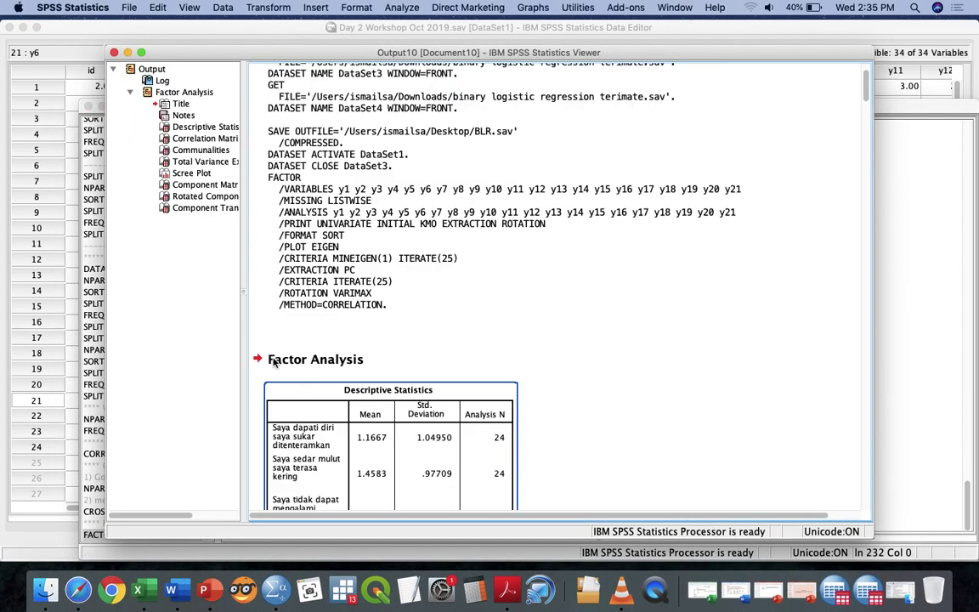
Examine the Descriptive Statistics table for each item's mean, standard deviation and number of cases analysed.
scroll(273, 361, "down", 6)
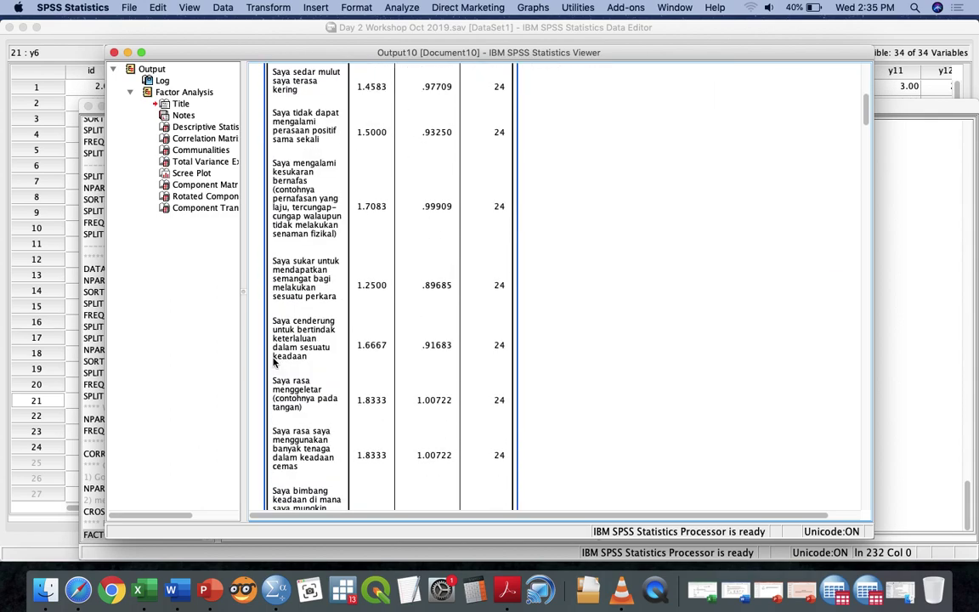
scroll(273, 361, "up", 6)
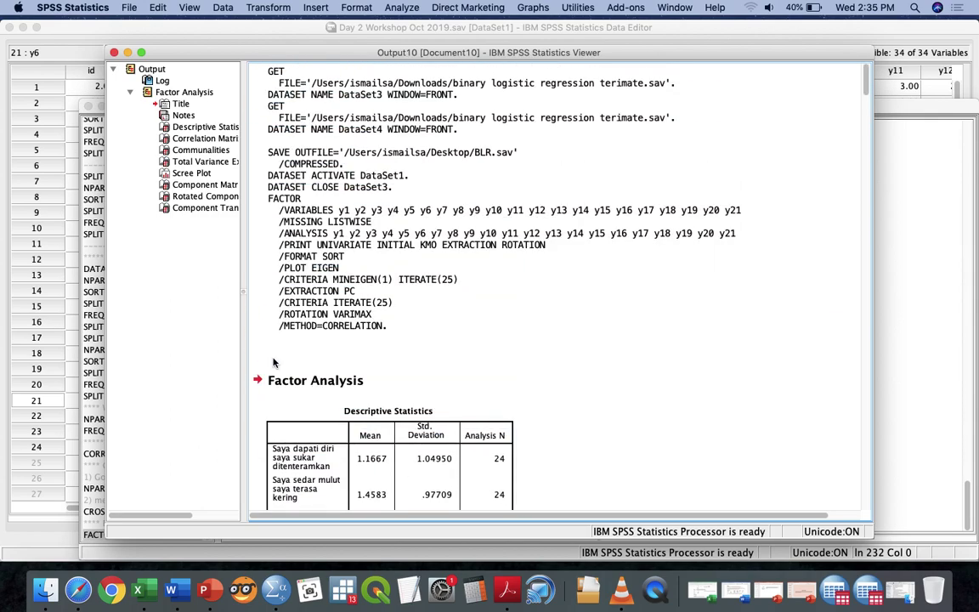
scroll(273, 361, "down", 3)
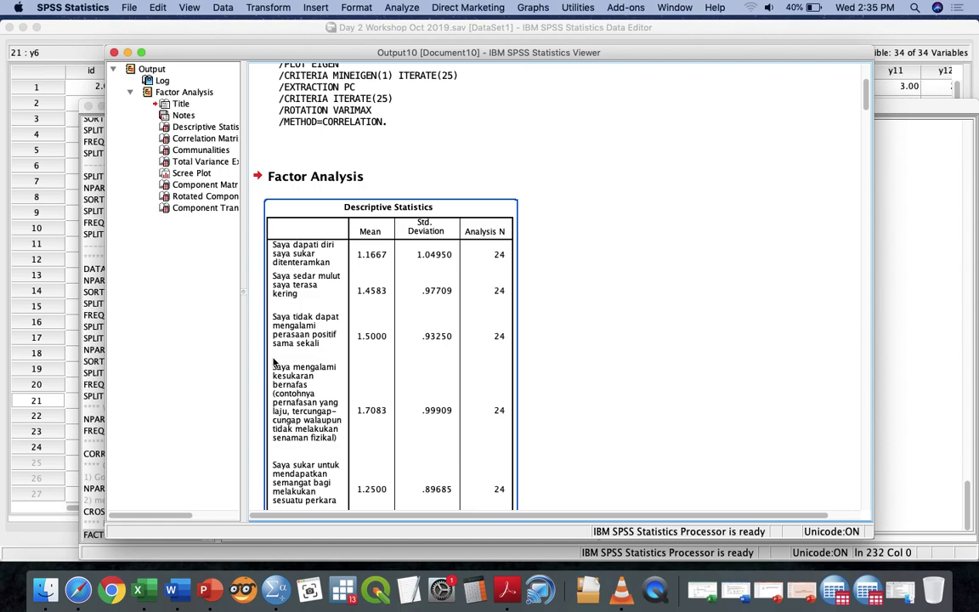
scroll(273, 362, "down", 1)
left_click(350, 306)
scroll(349, 303, "up", 2)
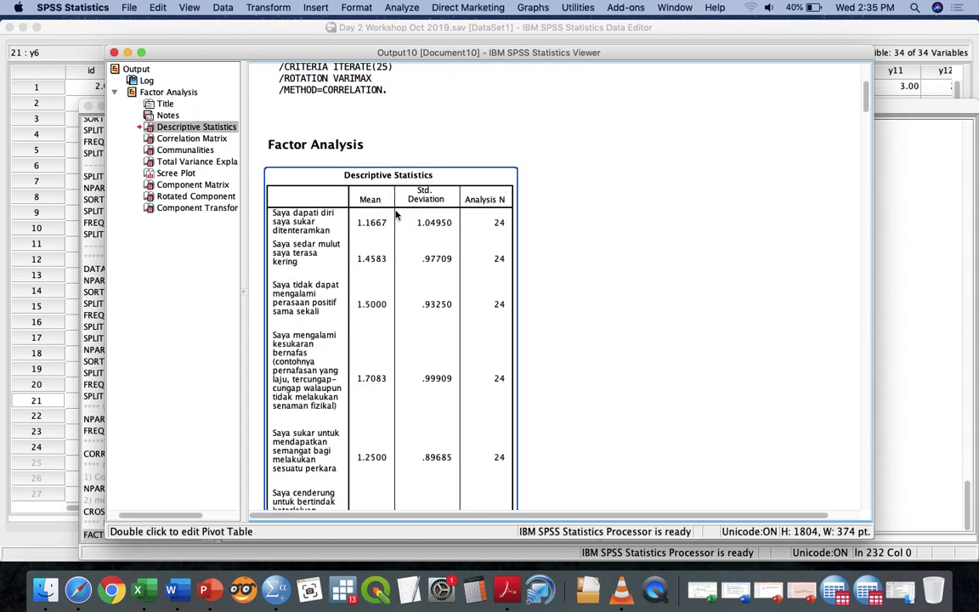
scroll(439, 251, "down", 10)
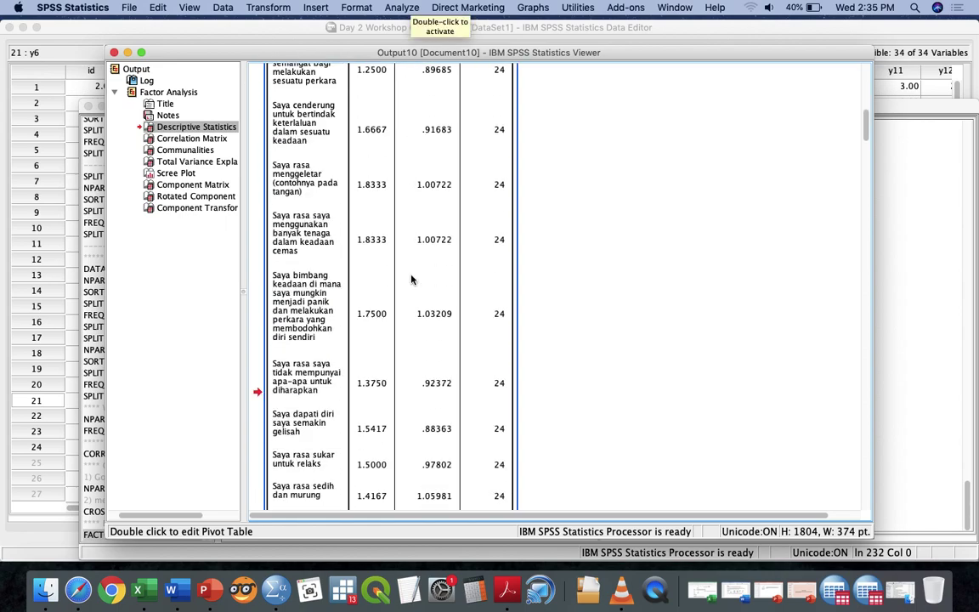
scroll(412, 280, "down", 6)
Check the Correlation Matrix table with its footnote and the beginning of the Communalities table.
scroll(412, 280, "up", 2)
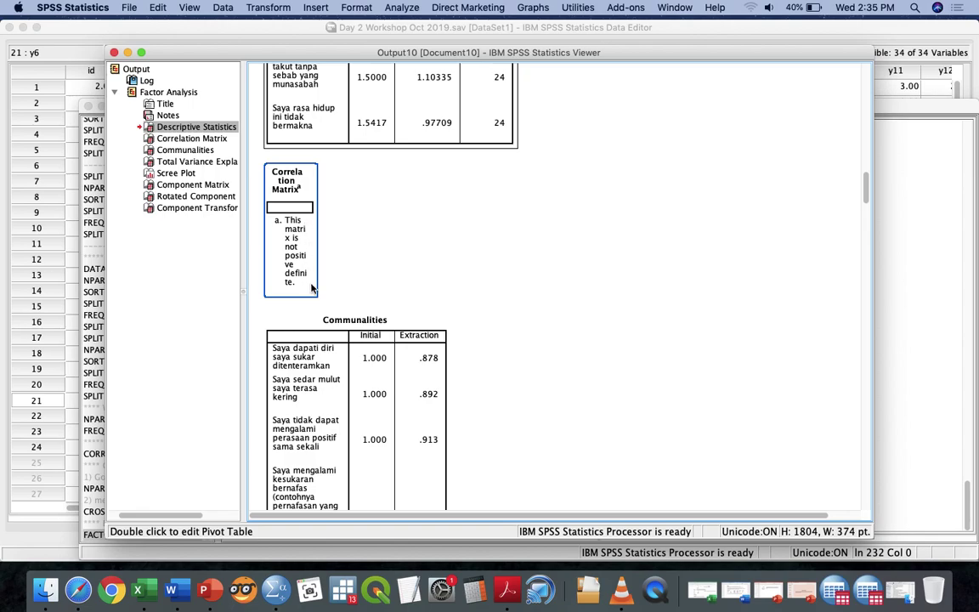
scroll(330, 308, "down", 4)
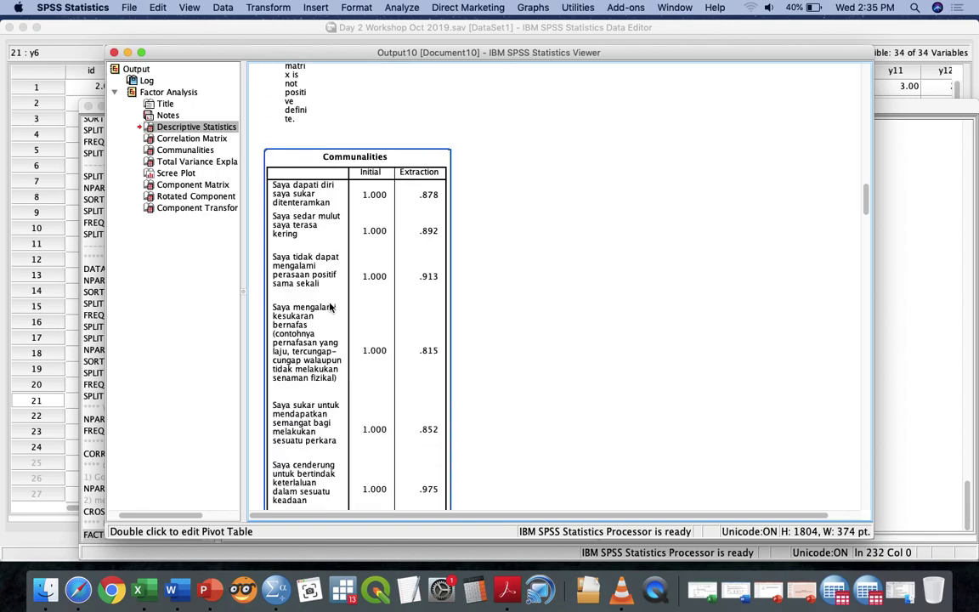
scroll(331, 308, "up", 1)
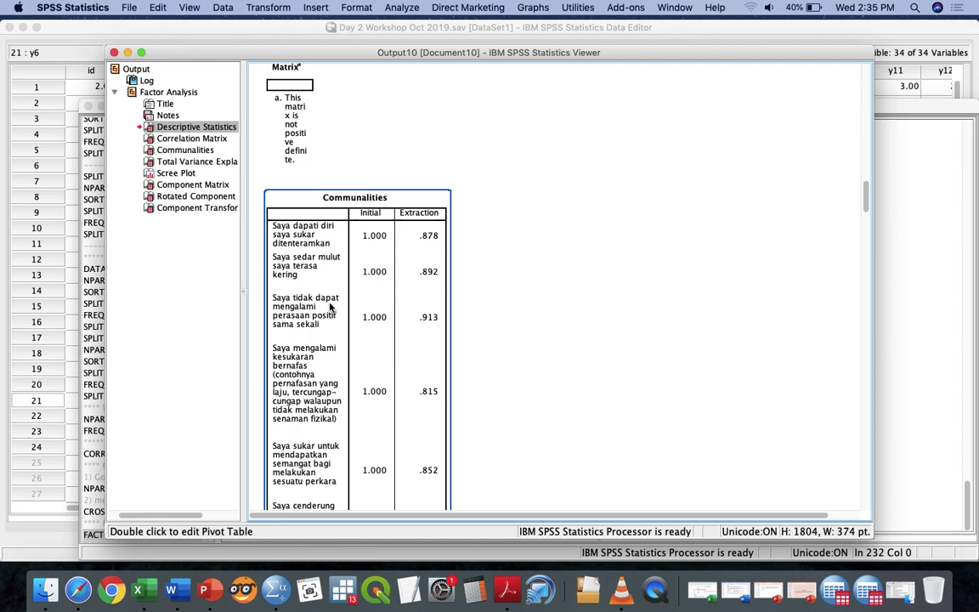
scroll(331, 307, "up", 2)
scroll(331, 307, "down", 1)
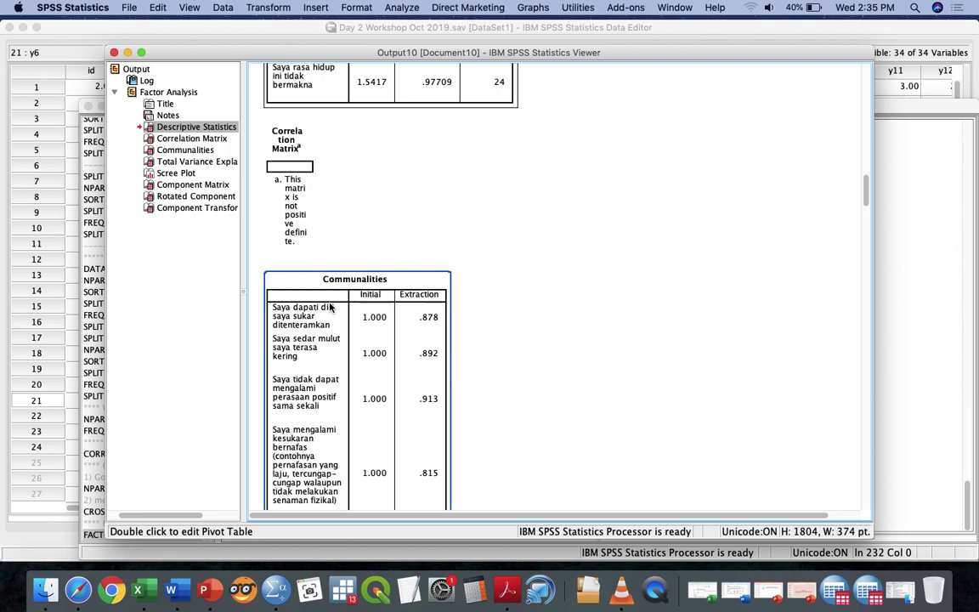
Skim the remaining factor analysis output from the communalities through the total variance to the component matrices.
scroll(331, 308, "down", 20)
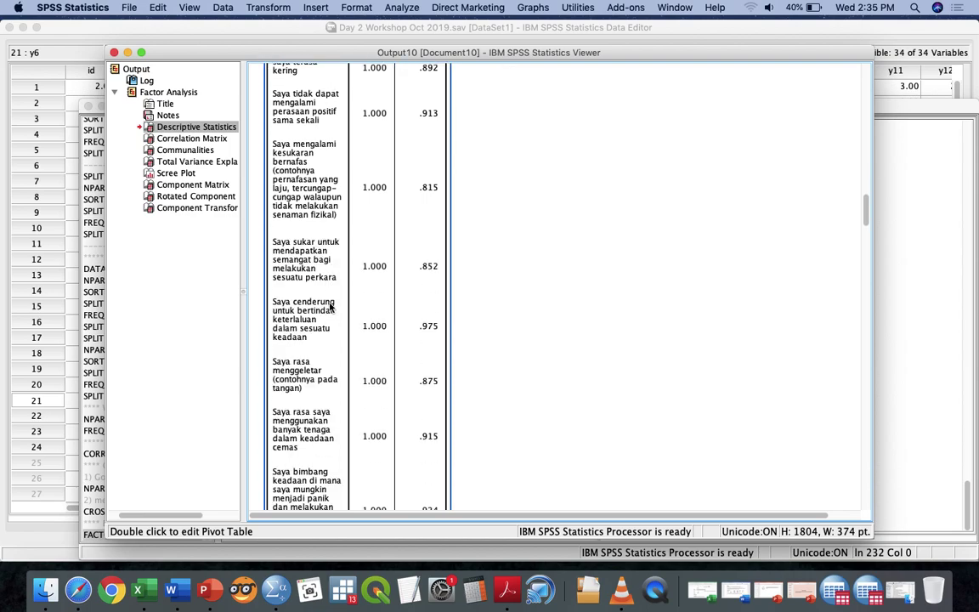
scroll(331, 308, "down", 5)
scroll(331, 308, "up", 8)
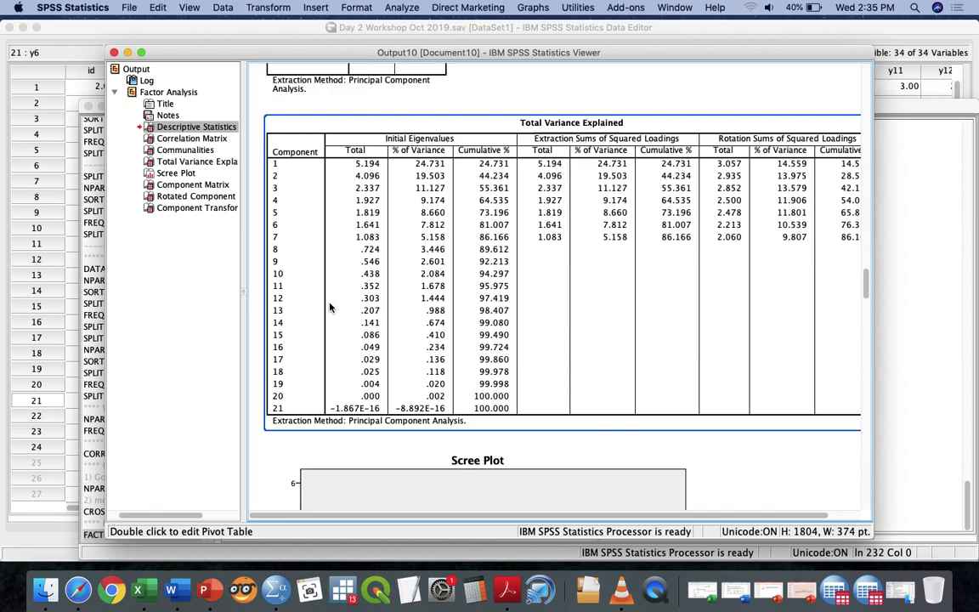
scroll(331, 308, "up", 15)
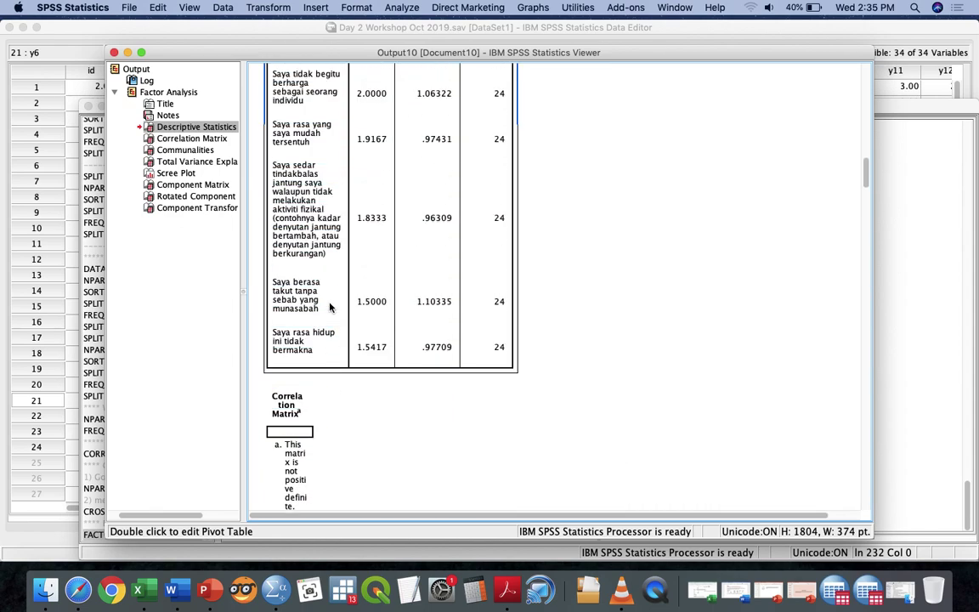
scroll(331, 307, "up", 10)
scroll(331, 308, "down", 20)
scroll(330, 307, "down", 20)
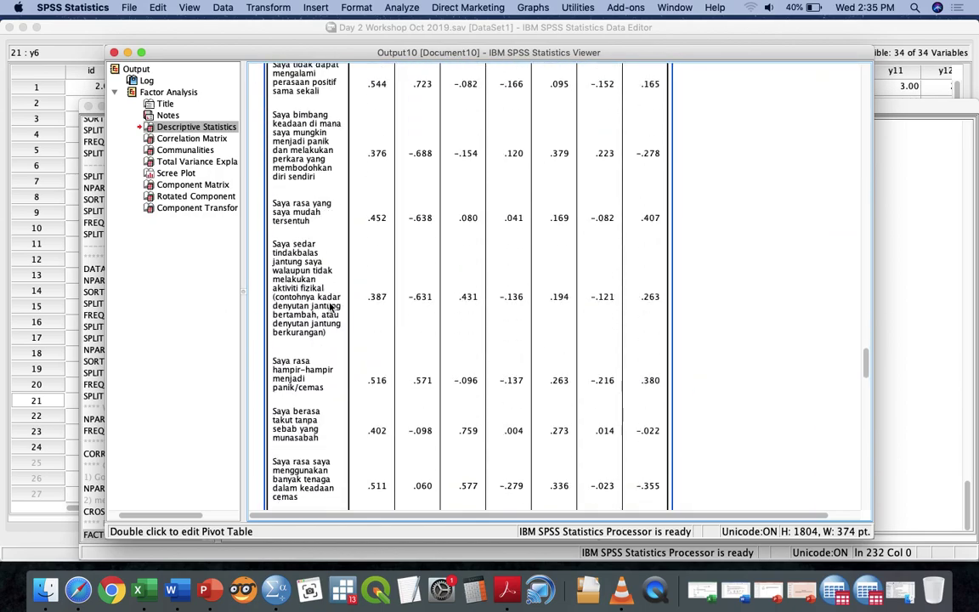
scroll(330, 308, "down", 20)
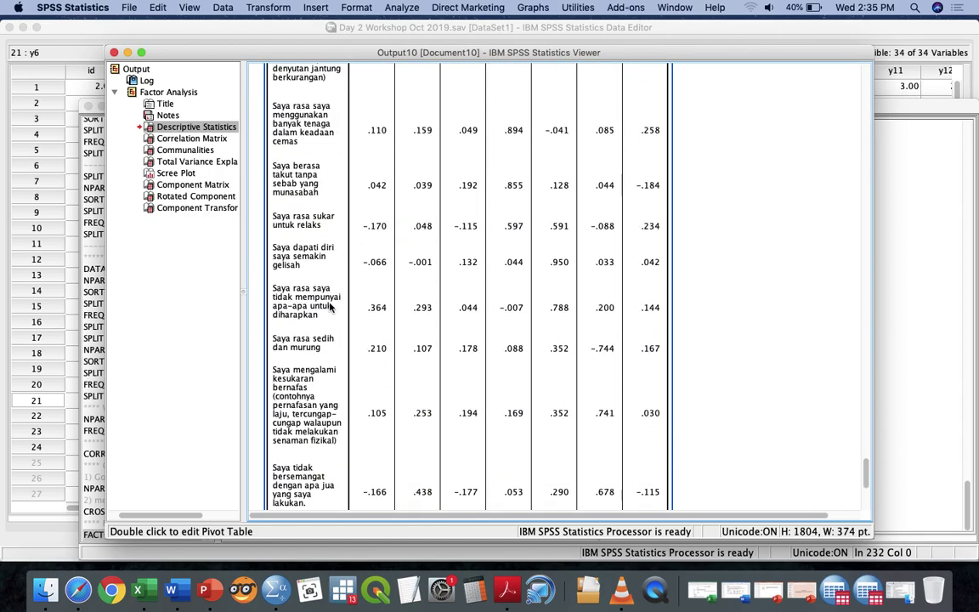
Go back to the Correlation Matrix table and inspect its contents and footnote more closely.
scroll(330, 307, "up", 20)
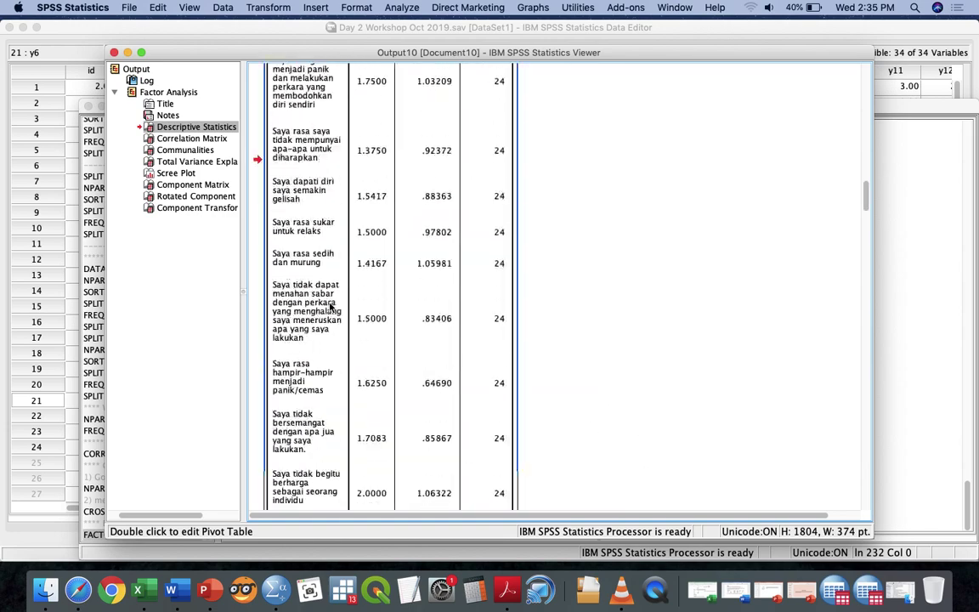
scroll(331, 307, "down", 8)
scroll(331, 308, "down", 10)
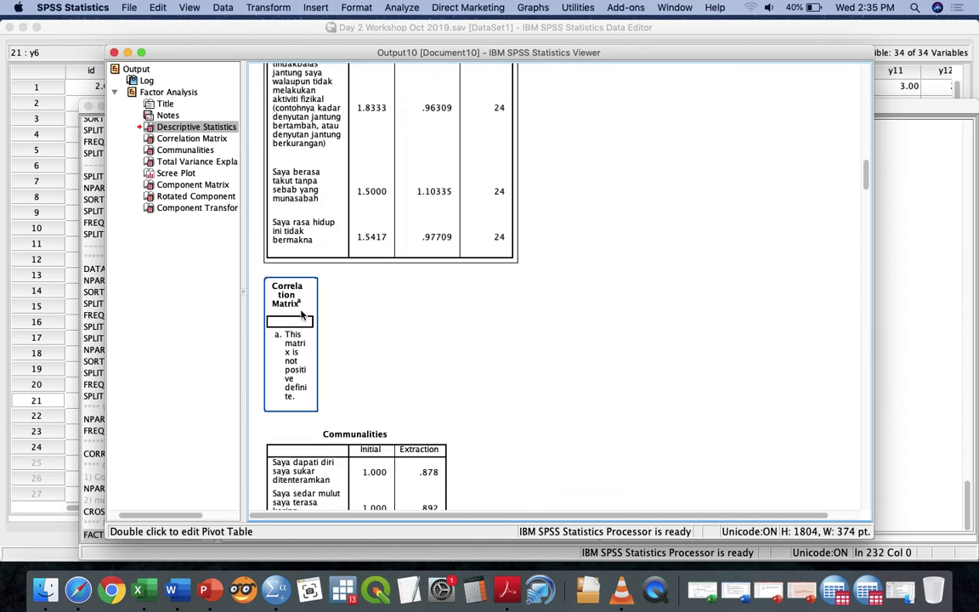
left_click(298, 321)
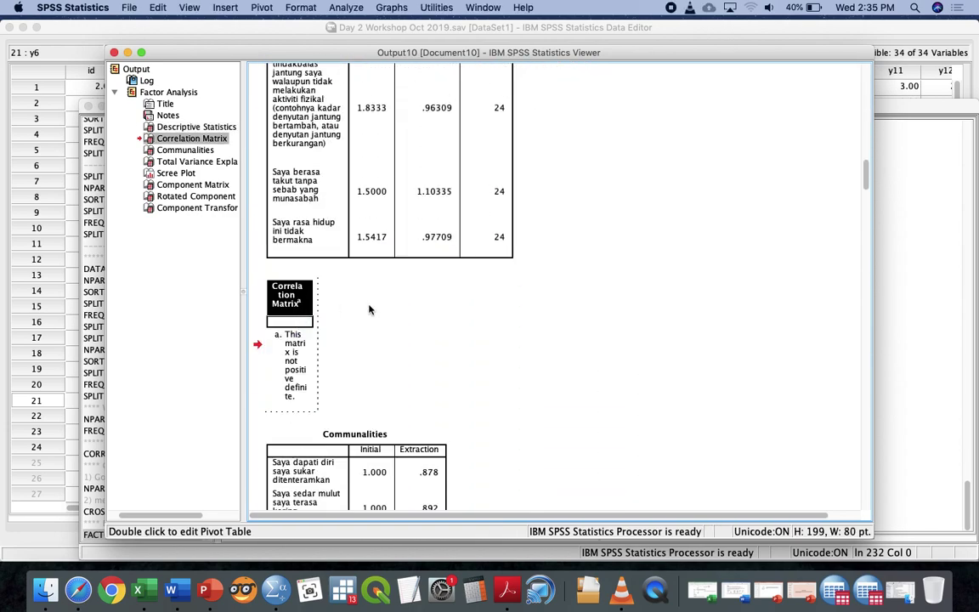
left_click(381, 352)
left_click(293, 371)
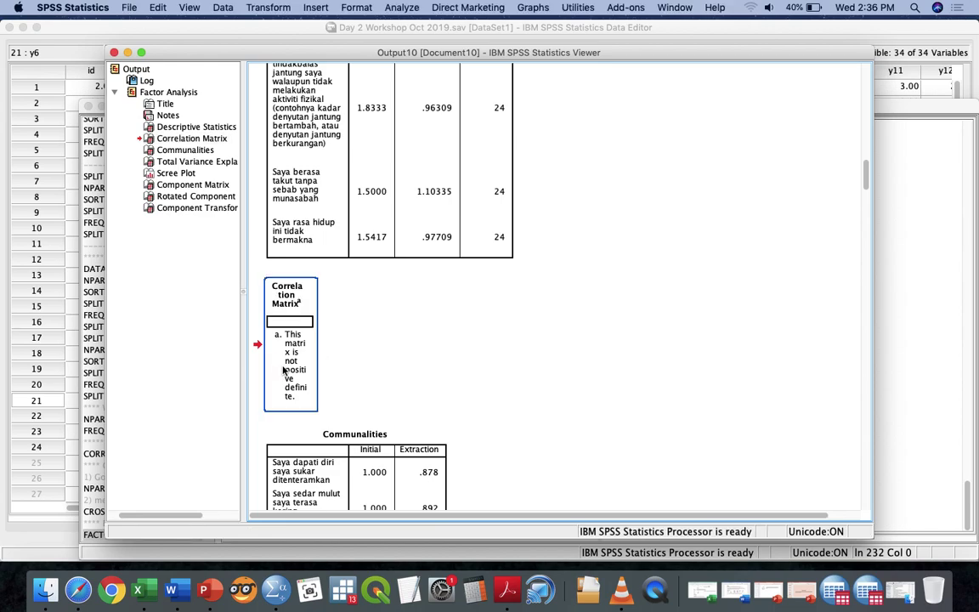
Review the item communalities and the eigenvalues and cumulative percentages in the Total Variance Explained table.
scroll(387, 387, "down", 5)
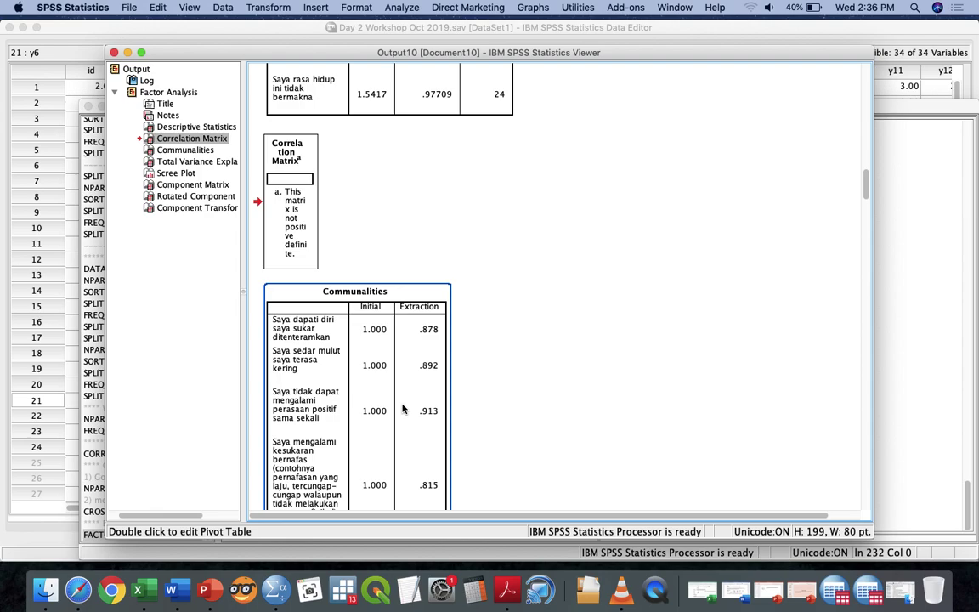
scroll(403, 409, "down", 20)
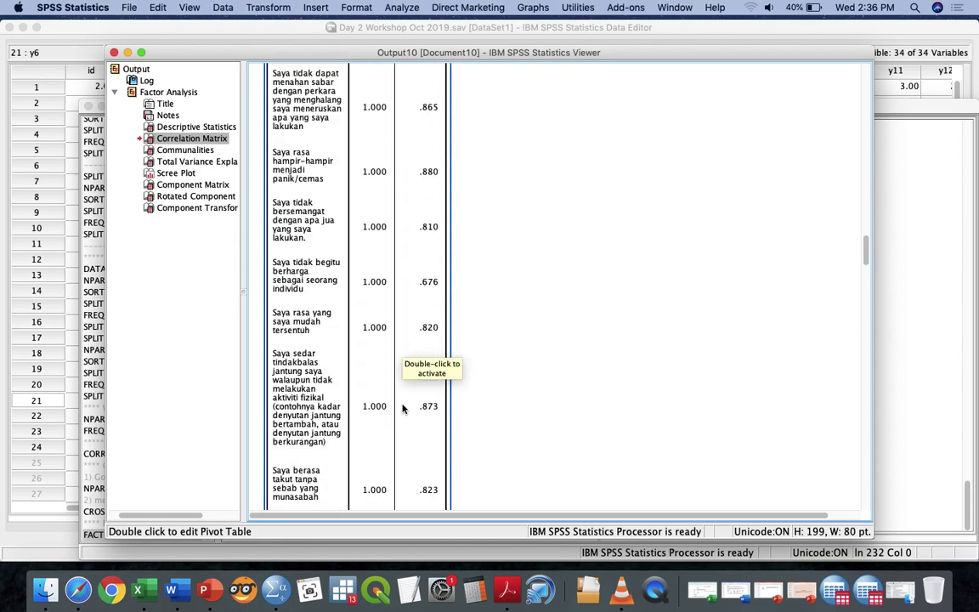
scroll(403, 409, "down", 10)
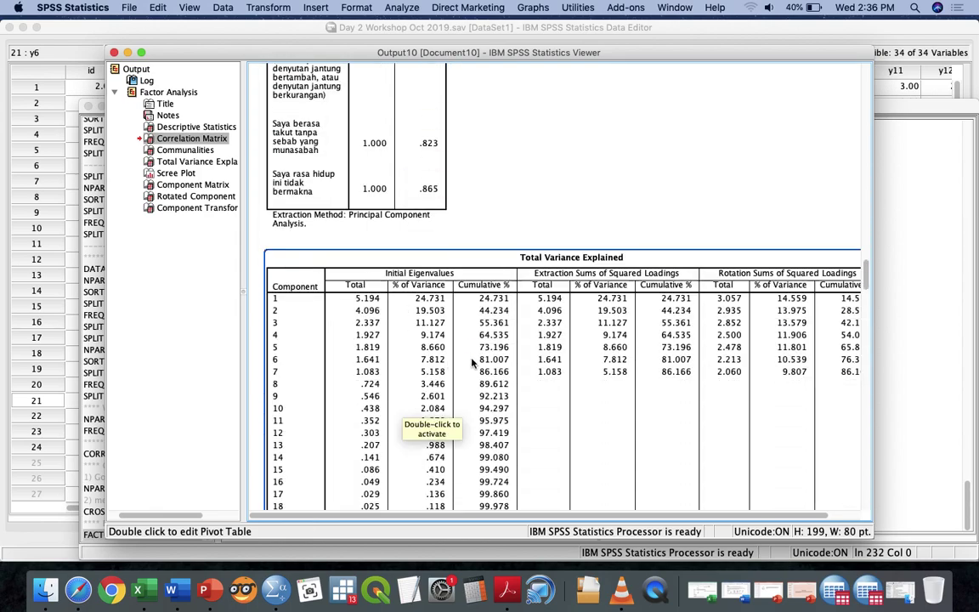
scroll(474, 364, "down", 5)
right_click(493, 362)
left_click(540, 272)
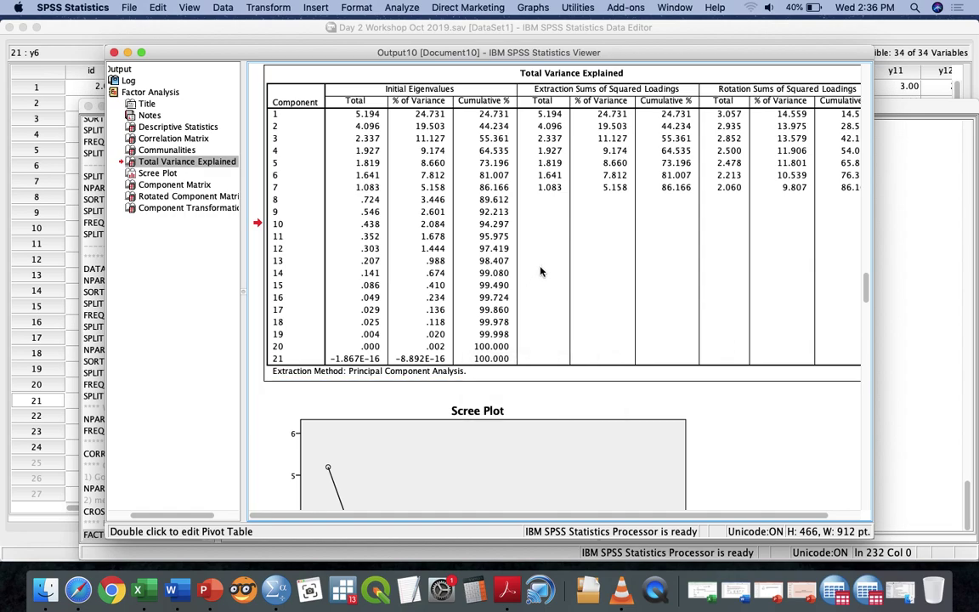
left_click(541, 272)
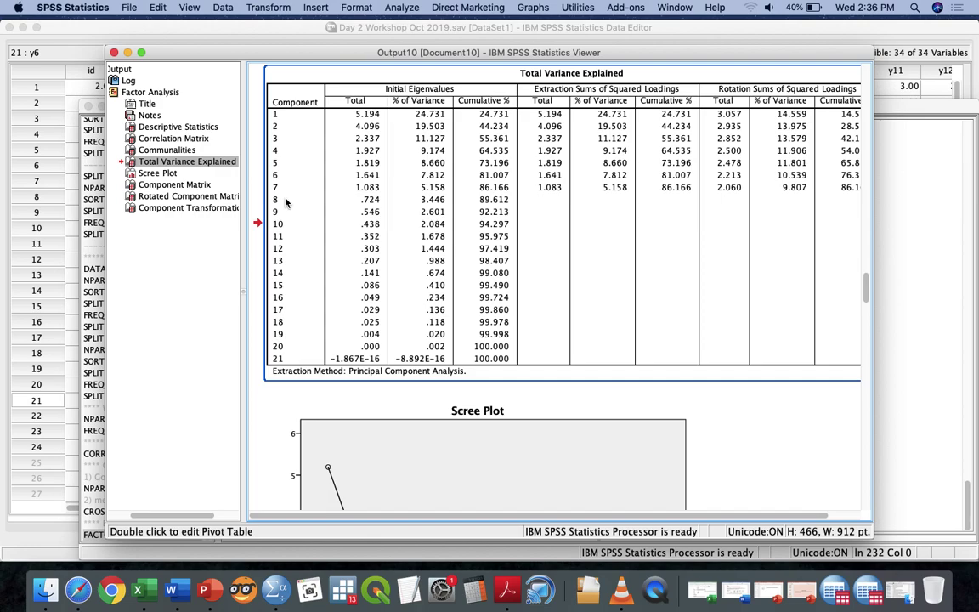
Examine the Scree Plot of eigenvalues against component number.
scroll(286, 202, "down", 1)
scroll(287, 202, "down", 10)
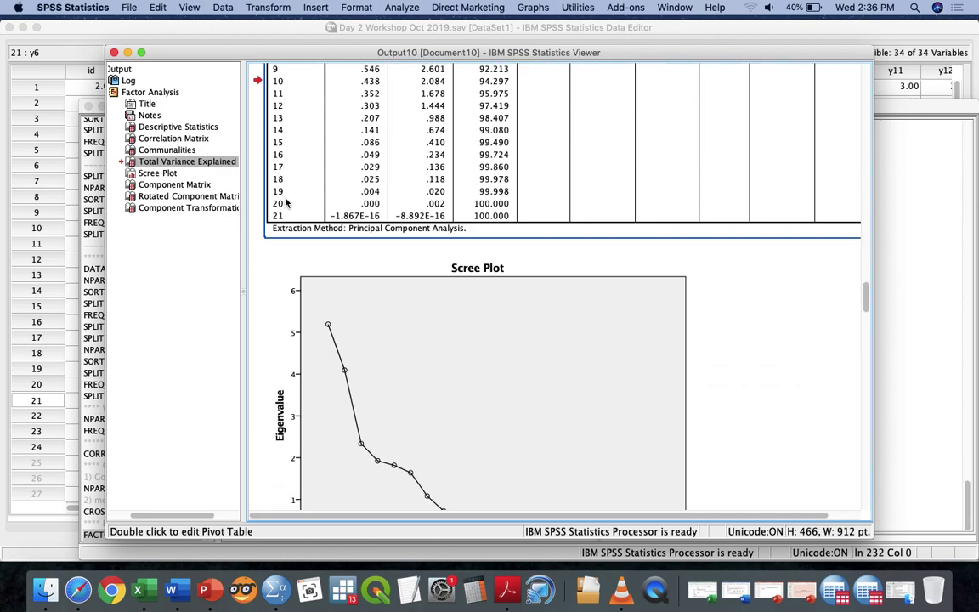
left_click(349, 278)
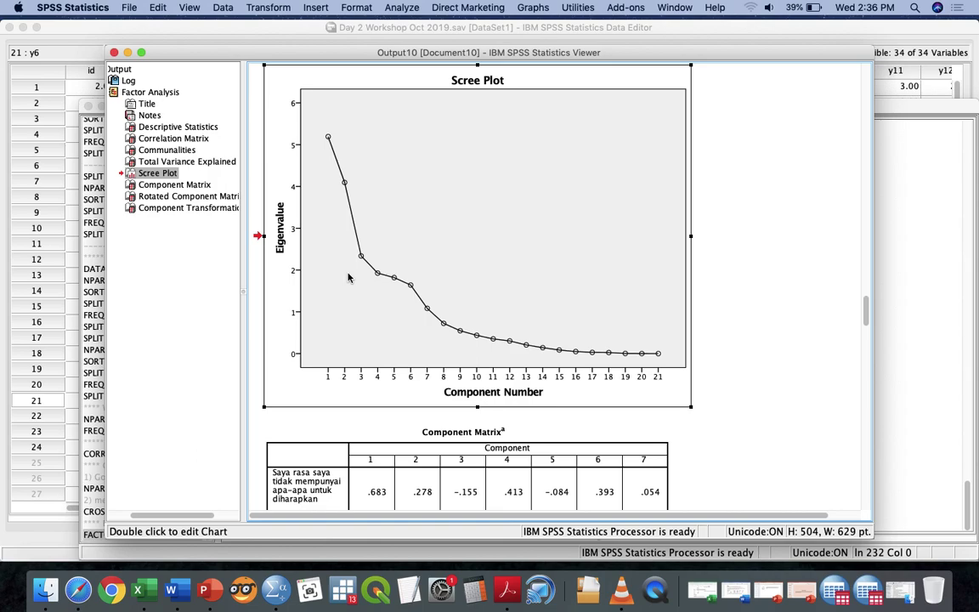
Look through the item loadings in the unrotated Component Matrix table.
scroll(347, 277, "down", 10)
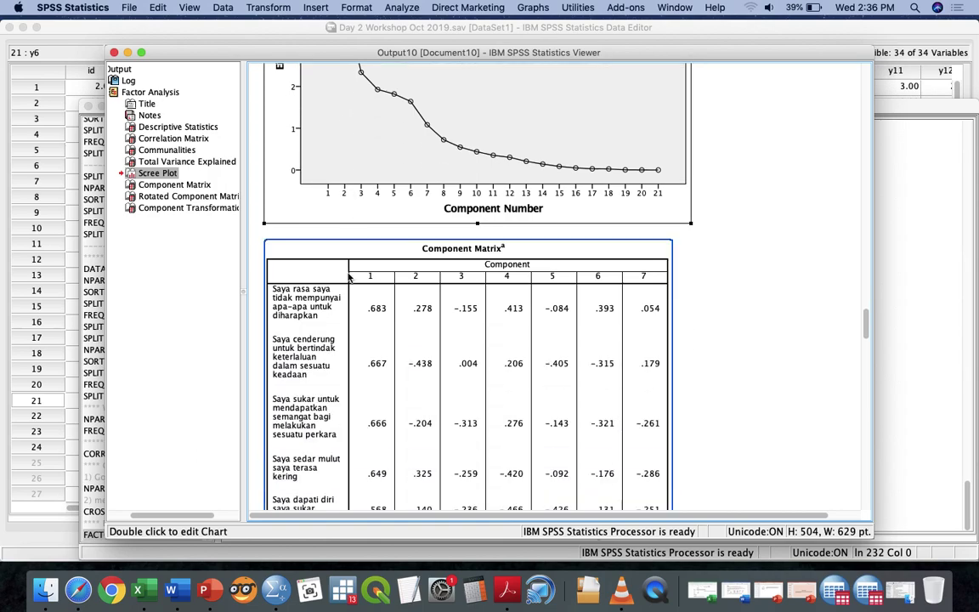
scroll(419, 255, "down", 5)
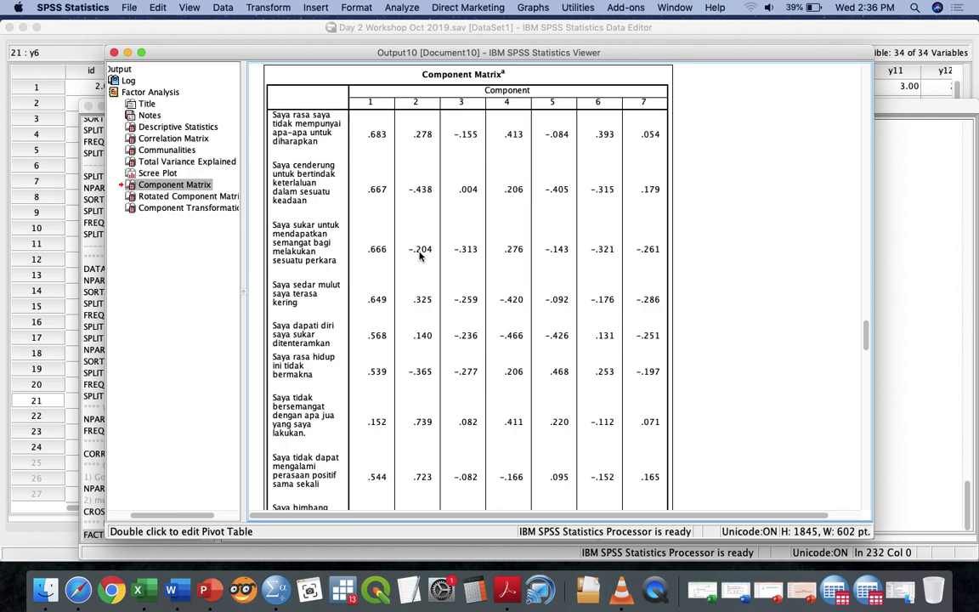
scroll(419, 255, "down", 20)
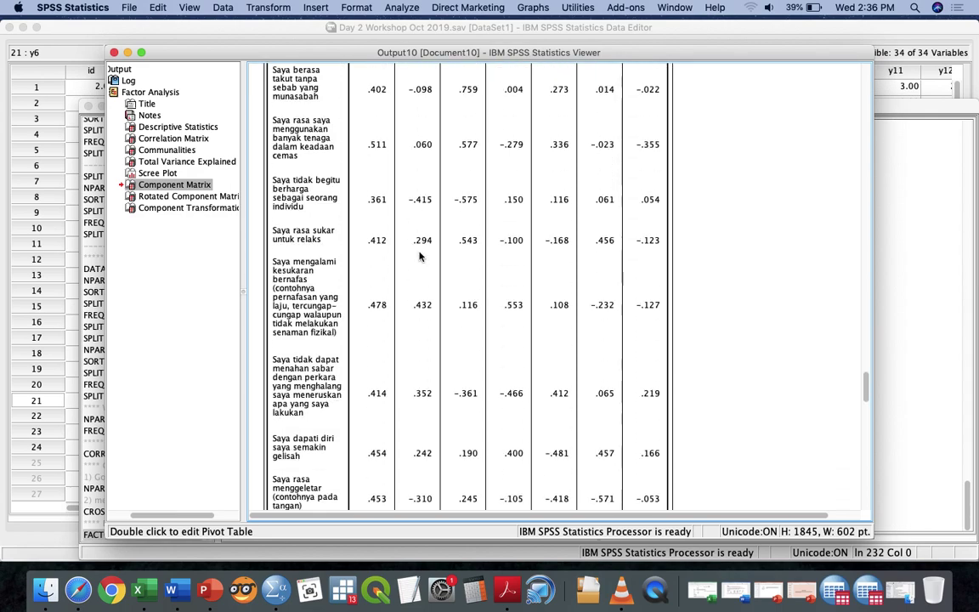
Examine the Rotated Component Matrix to see which items load on each component.
scroll(419, 255, "down", 16)
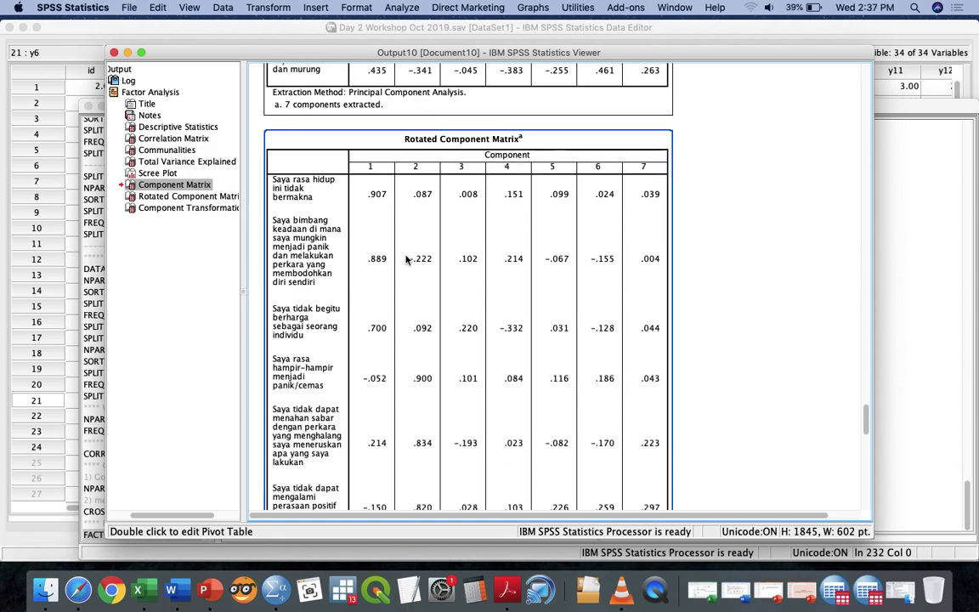
scroll(405, 262, "down", 3)
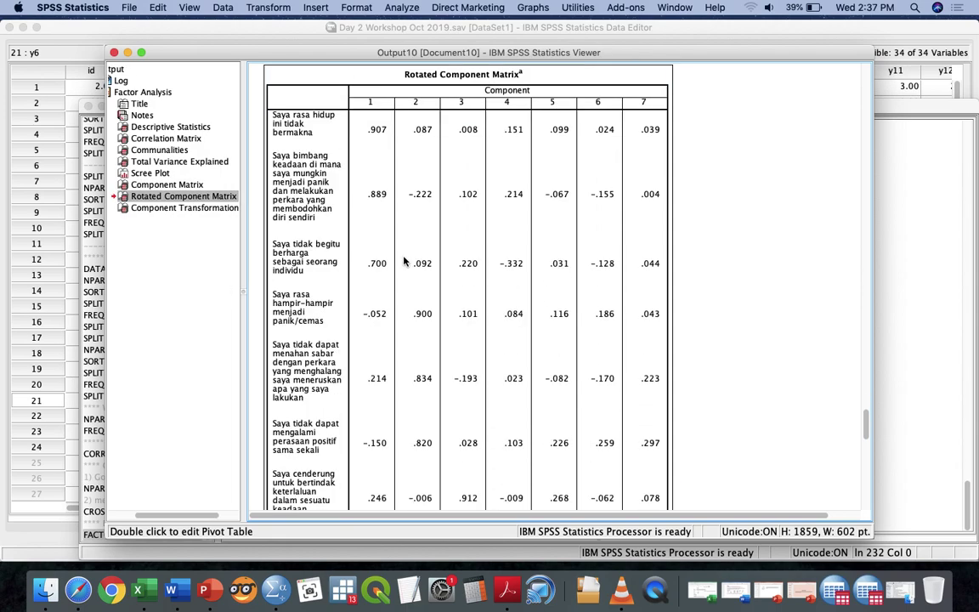
left_click(404, 262)
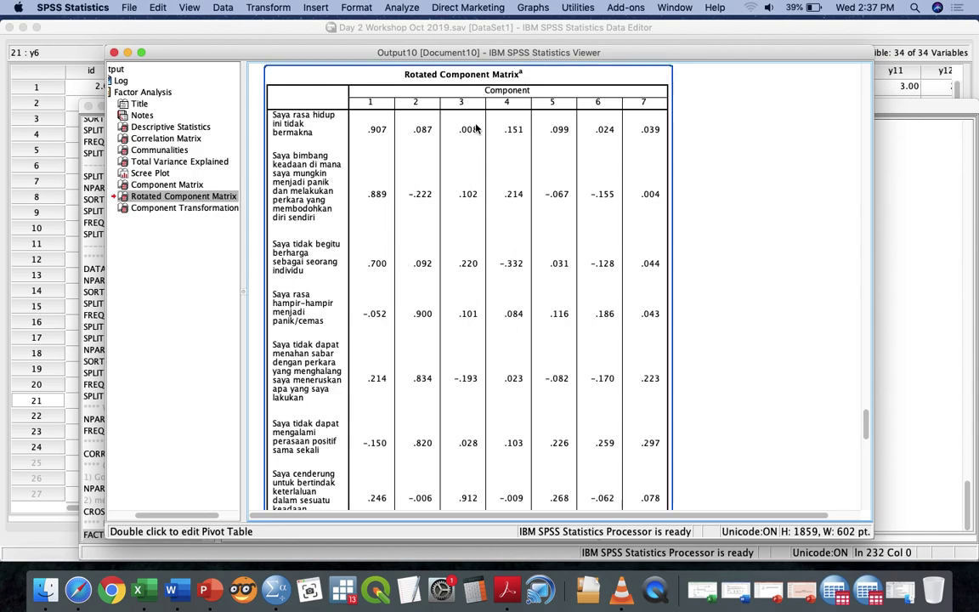
right_click(423, 119)
left_click(395, 156)
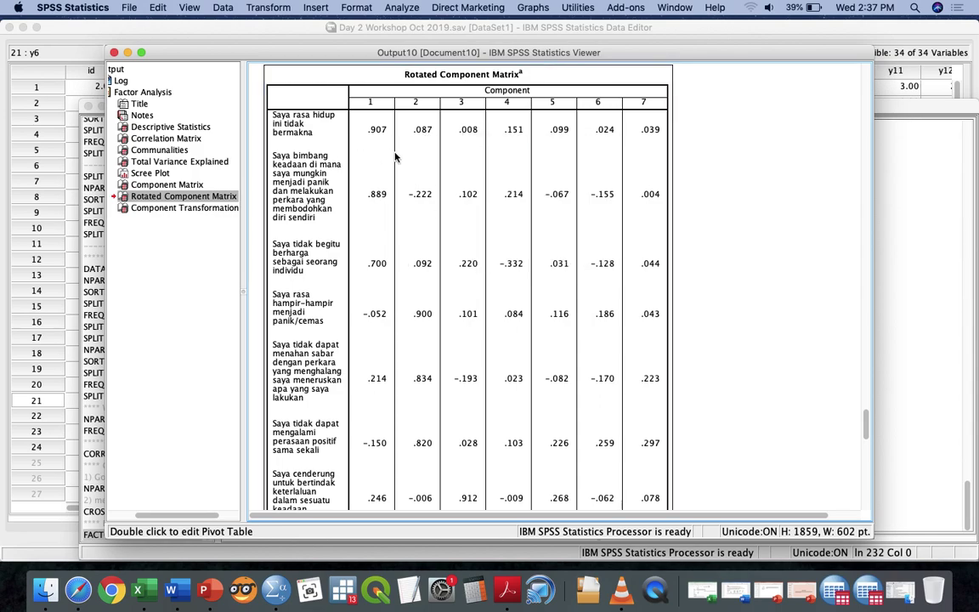
Compare the item loadings on components 1 and 2 in the Rotated Component Matrix to identify the items belonging to each.
left_click(371, 156)
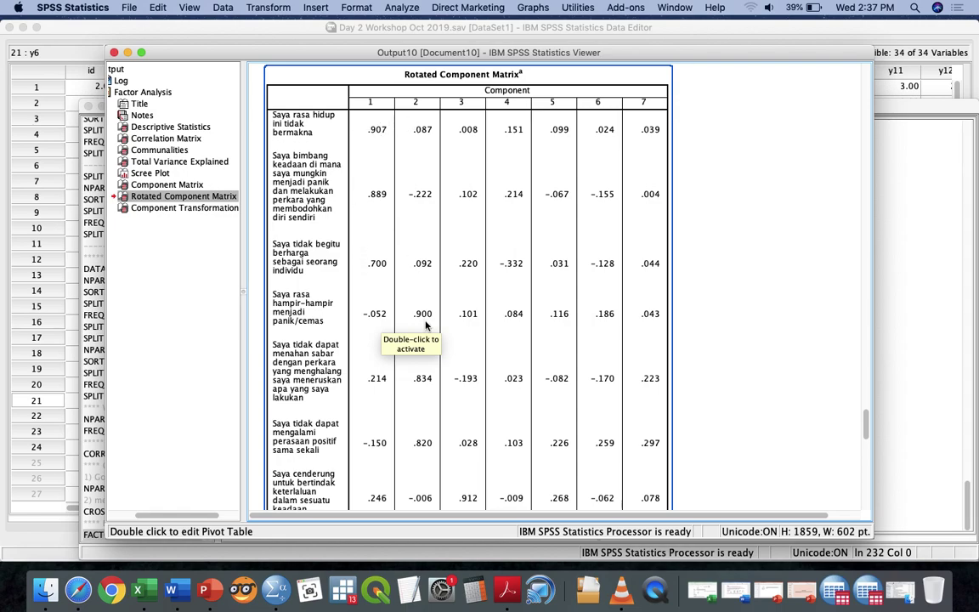
scroll(427, 326, "down", 5)
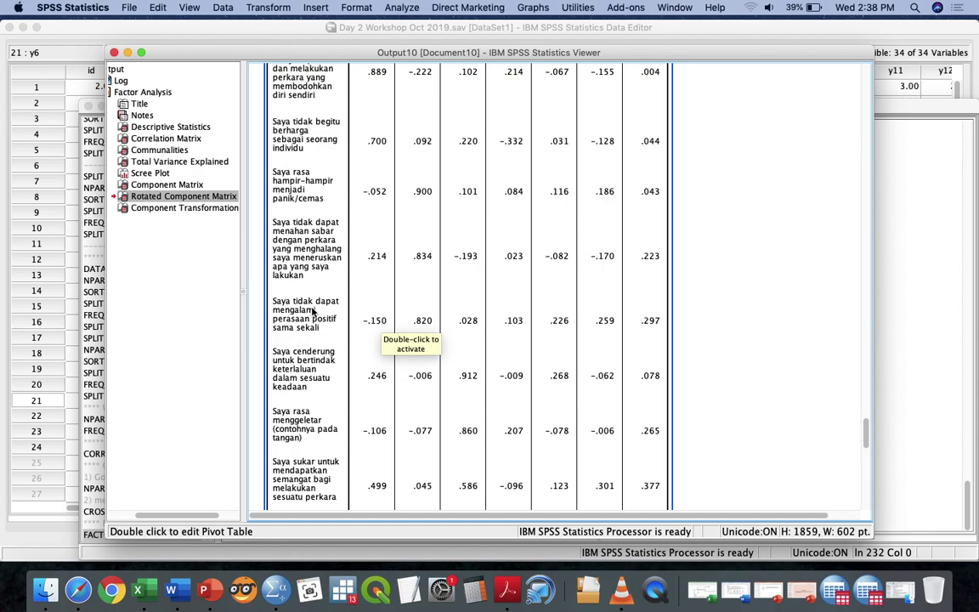
scroll(404, 273, "up", 4)
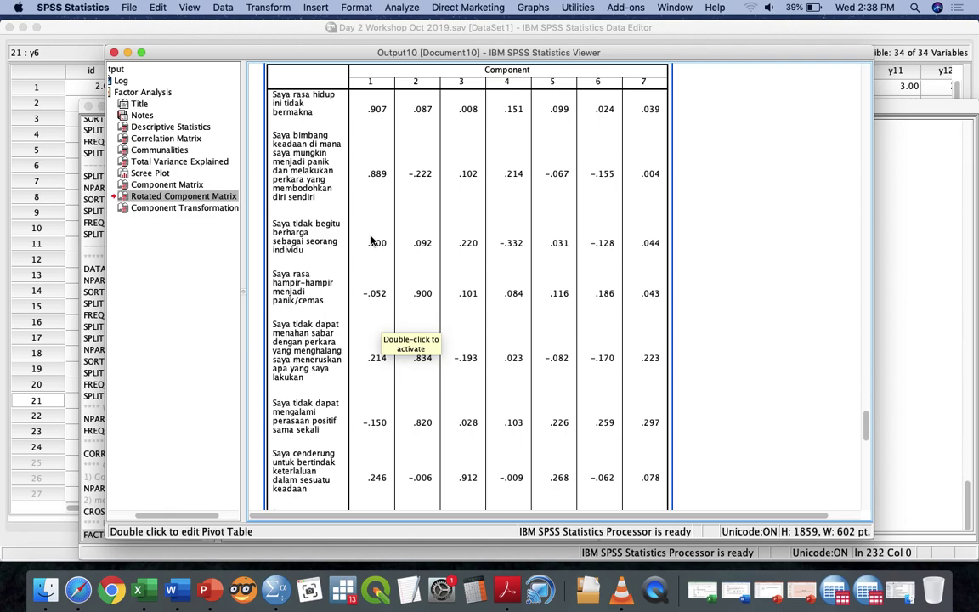
scroll(417, 293, "down", 3)
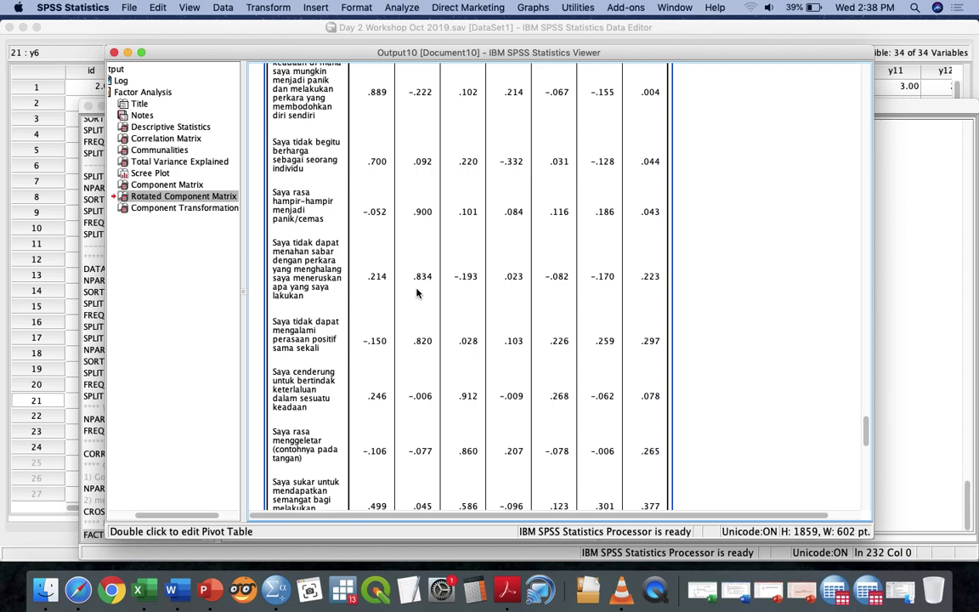
scroll(417, 293, "down", 1)
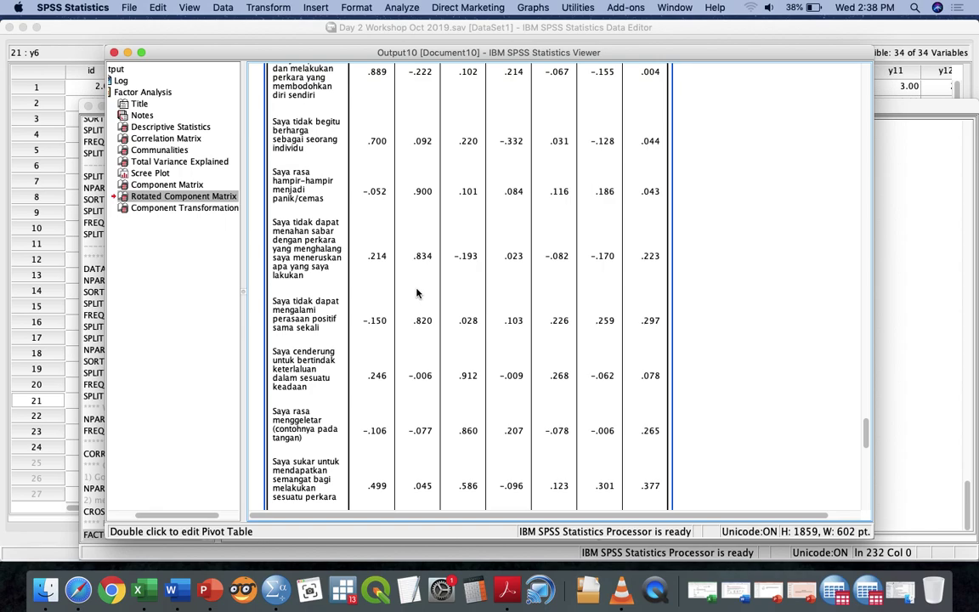
Read the remaining rows of the Rotated Component Matrix for items loading on components 3 to 7, including cross-loading items.
scroll(416, 293, "down", 2)
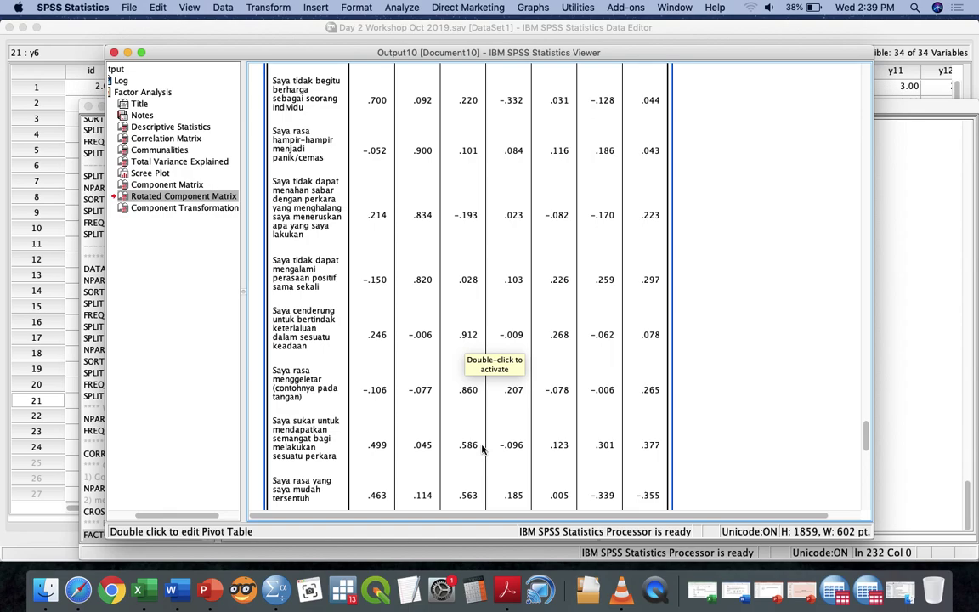
scroll(482, 450, "down", 5)
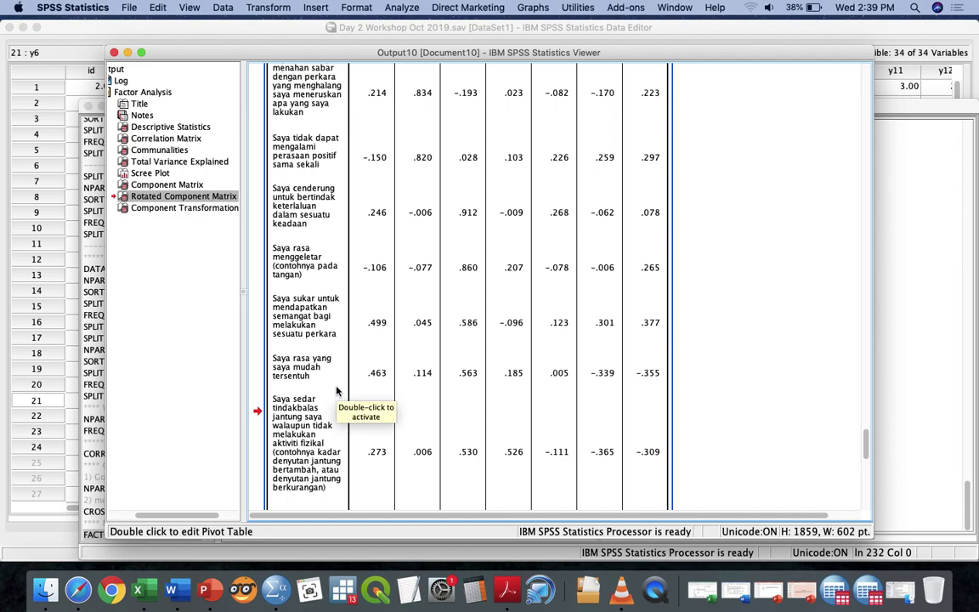
scroll(337, 390, "down", 3)
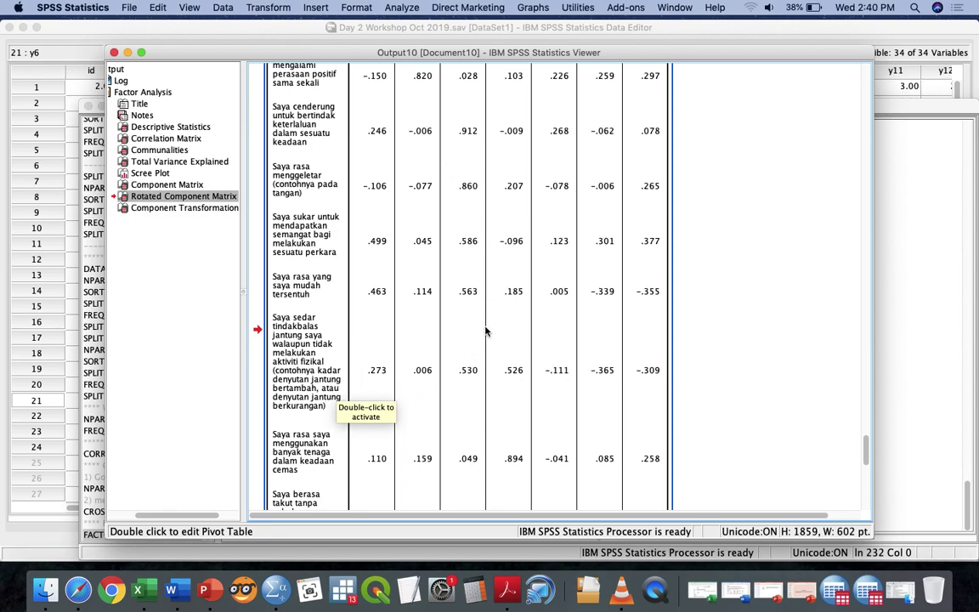
scroll(486, 262, "down", 5)
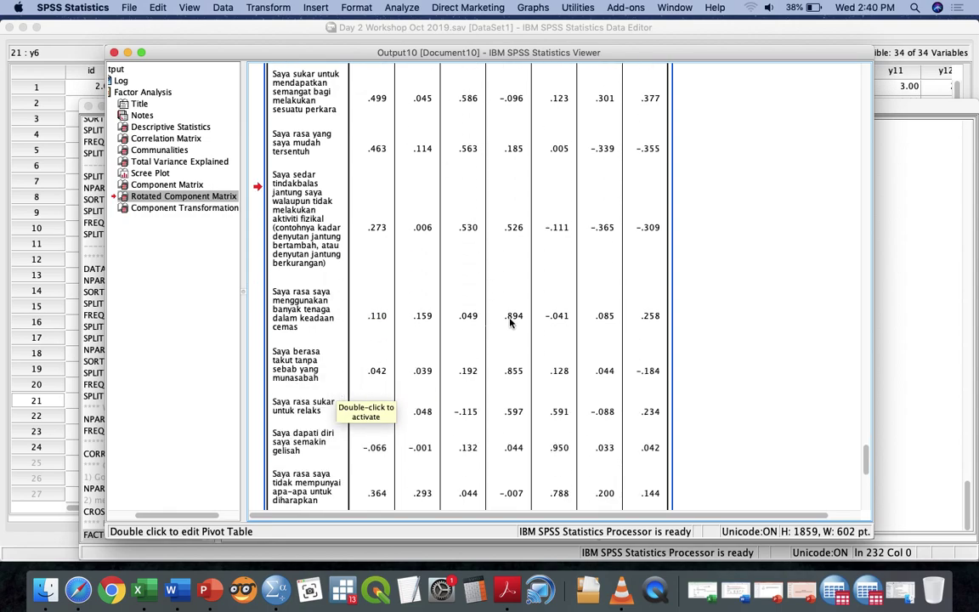
scroll(493, 395, "down", 1)
scroll(516, 416, "down", 5)
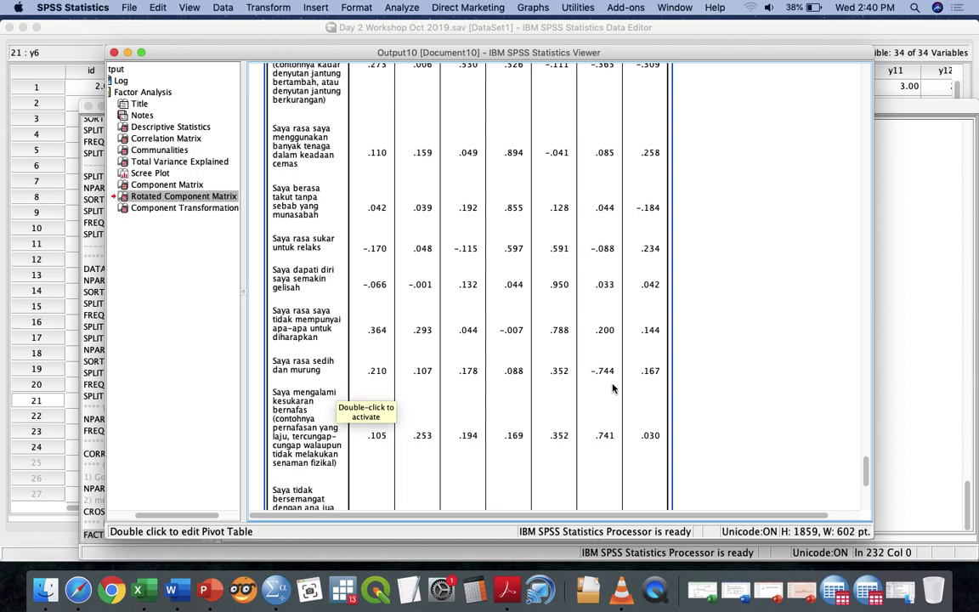
scroll(553, 351, "down", 4)
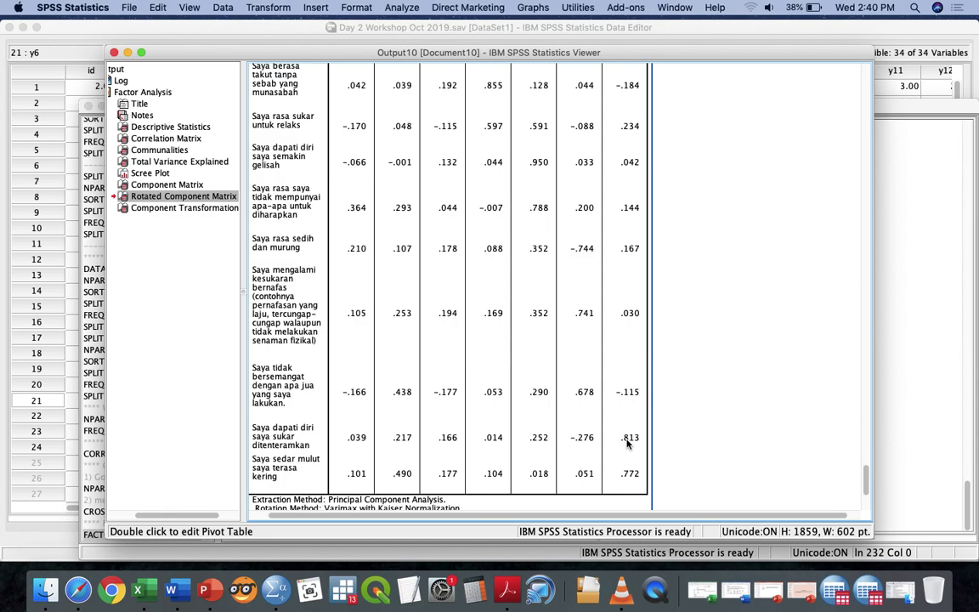
Return from the output to the Day 2 Workshop Oct 2019.sav dataset in the Data Editor.
left_click(735, 158)
left_click(710, 32)
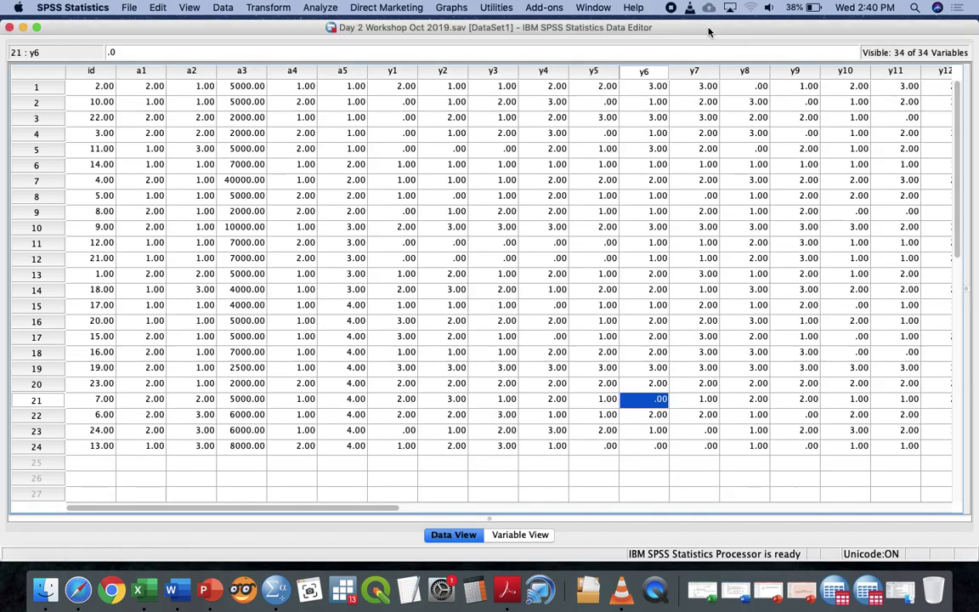